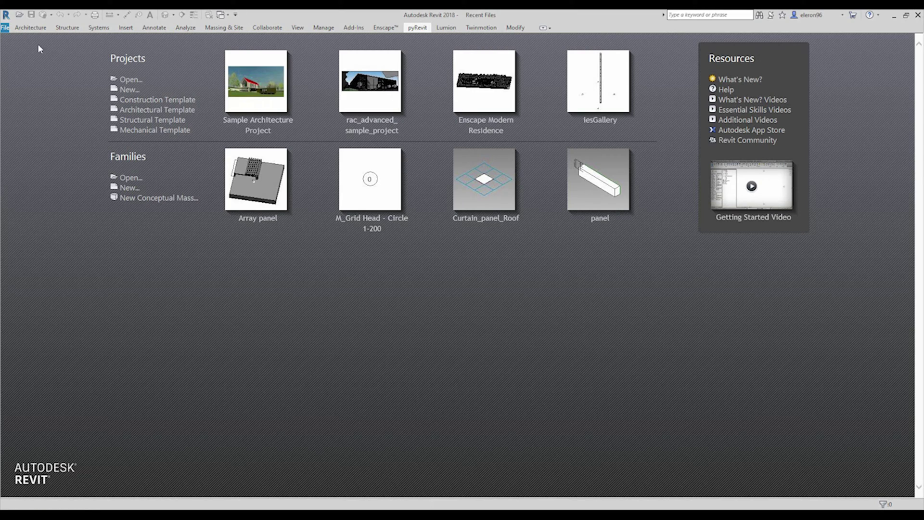
- Open rac_advanced_sample_project from the Recent Files page
left_click(7, 28)
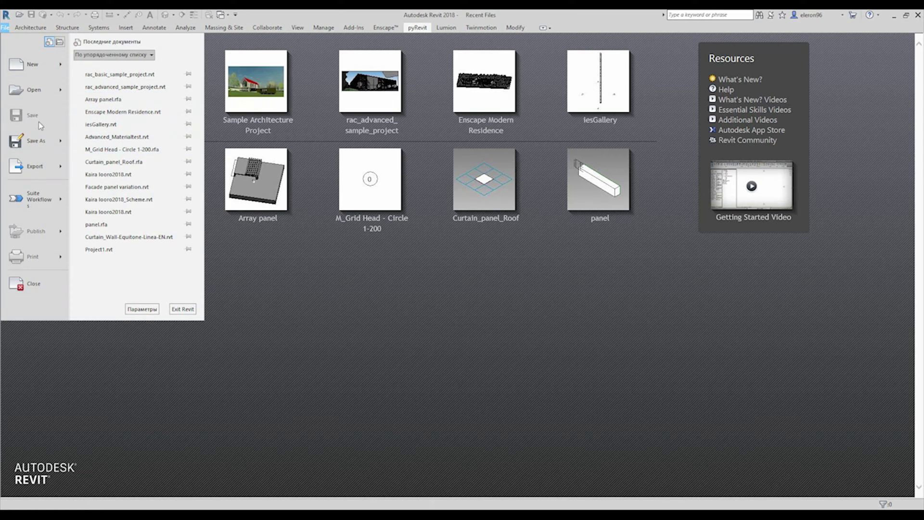
mouse_move(63, 91)
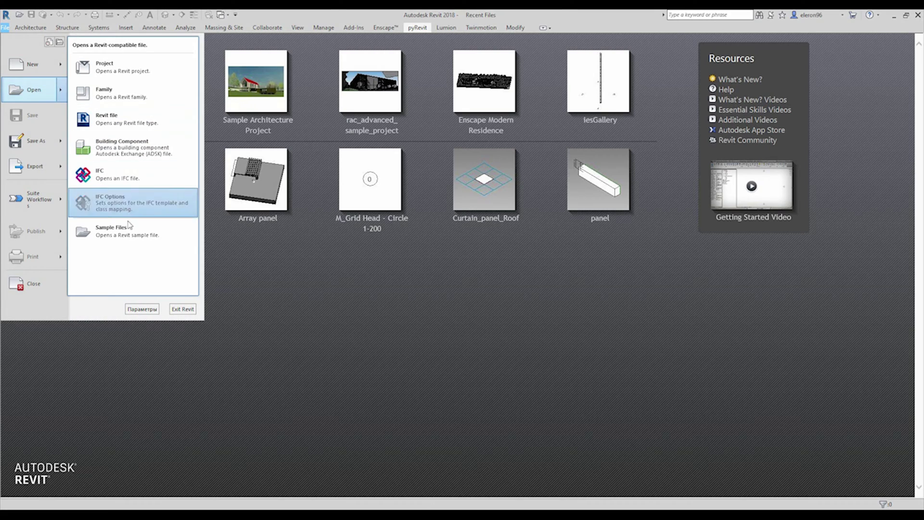
left_click(335, 273)
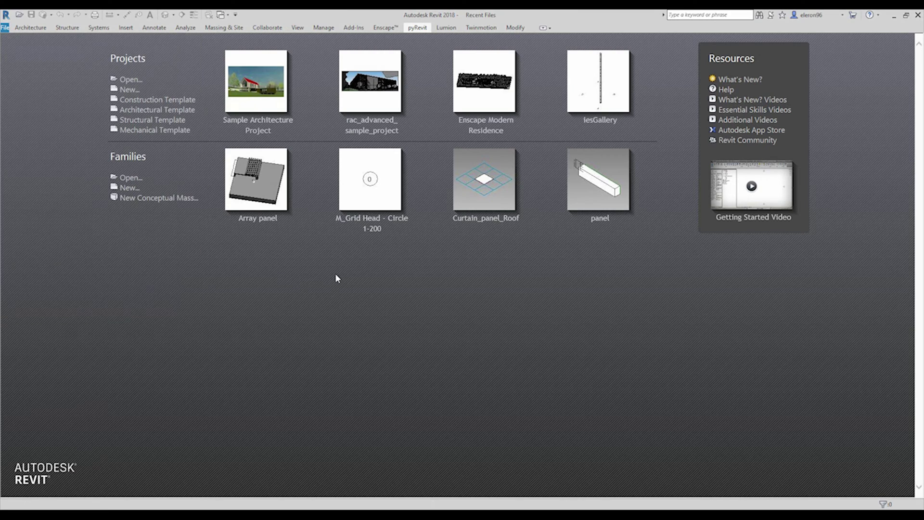
left_click(379, 85)
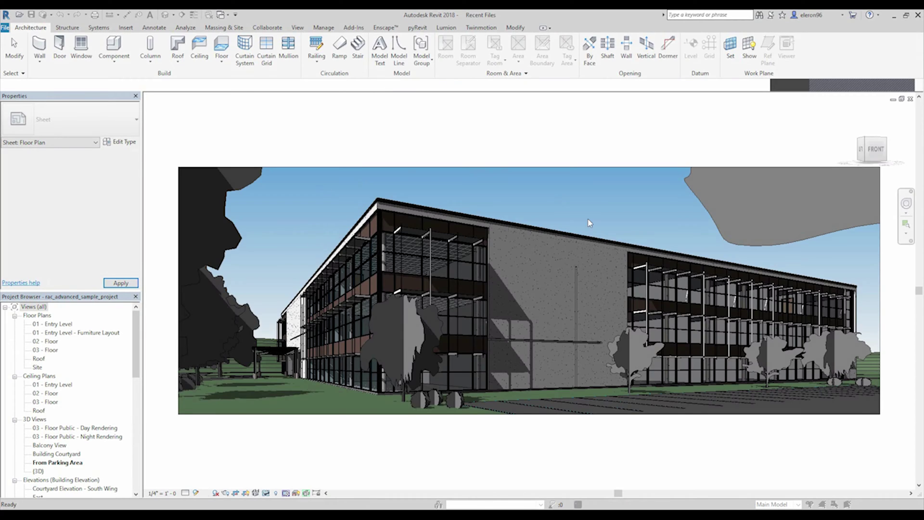
- Also open rac_basic_sample_project.rvt from Revit's Sample Files folder
left_click(5, 27)
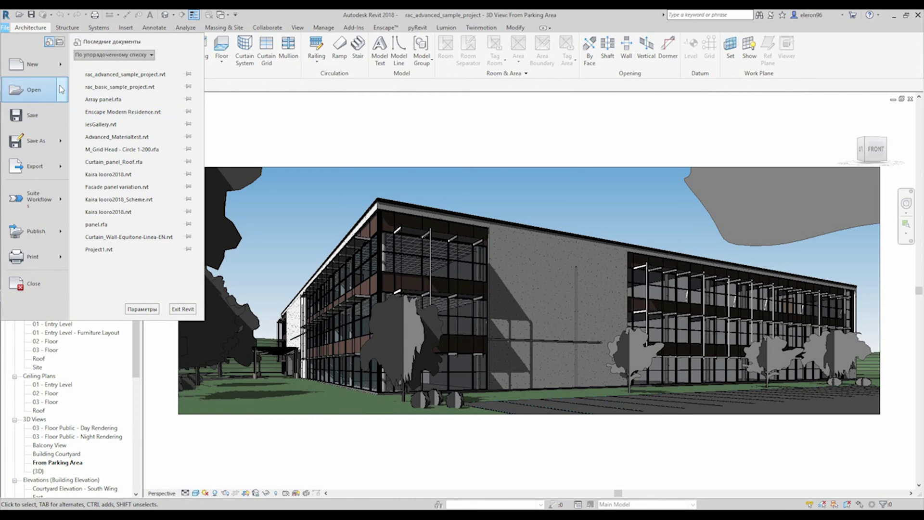
mouse_move(60, 89)
left_click(130, 232)
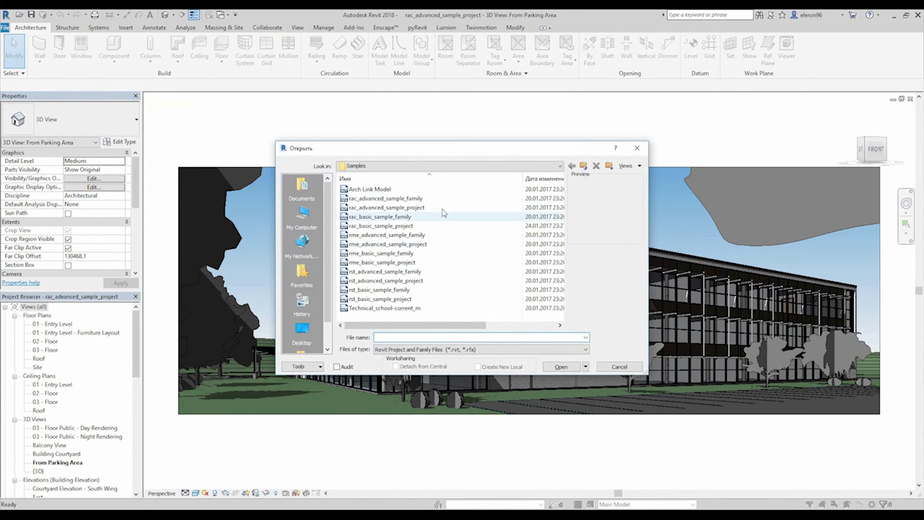
left_click(402, 217)
left_click(400, 226)
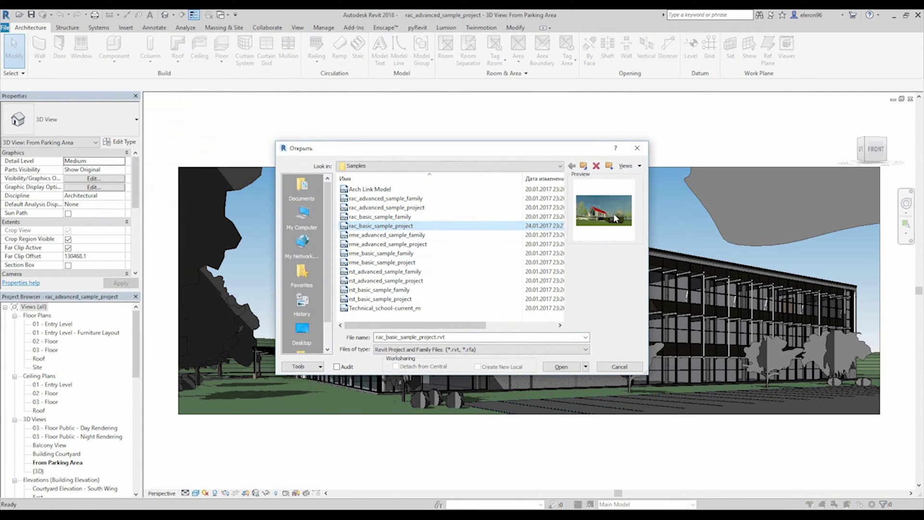
left_click(561, 367)
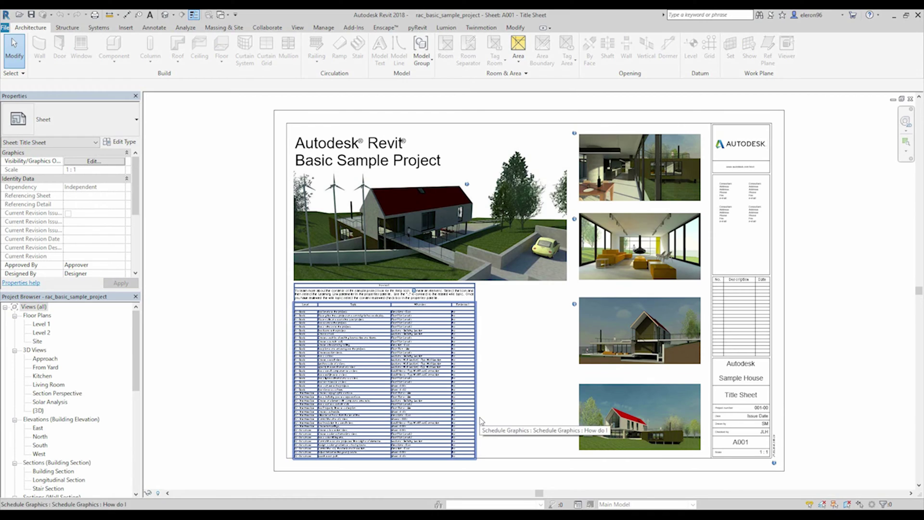
- Tile the open views side by side with WT and fit the A001 Title Sheet
key("w")
key("t")
middle_click_drag(370, 279, 379, 288)
scroll(379, 288, "down", 5)
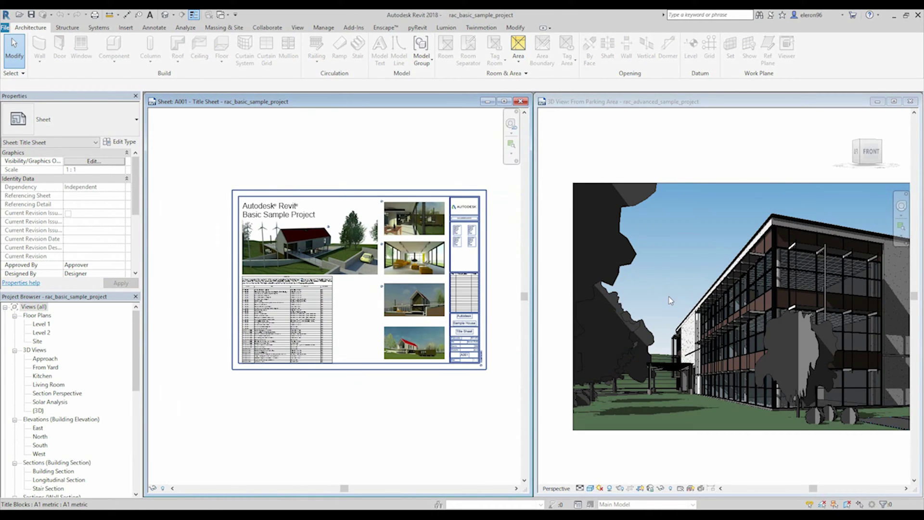
- Orbit the From Parking Area 3D view to the long facade and show the pyRevit tools
left_click(672, 318)
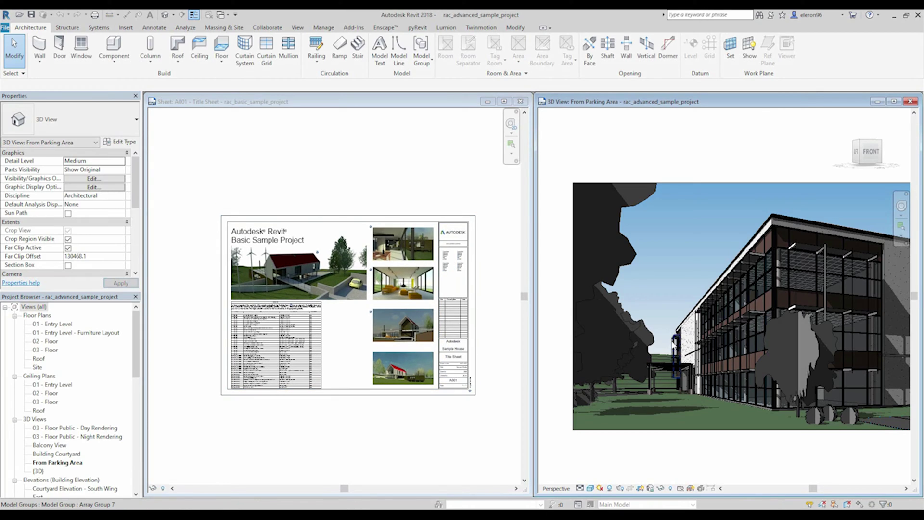
middle_click_drag(675, 344, 639, 419, "shift")
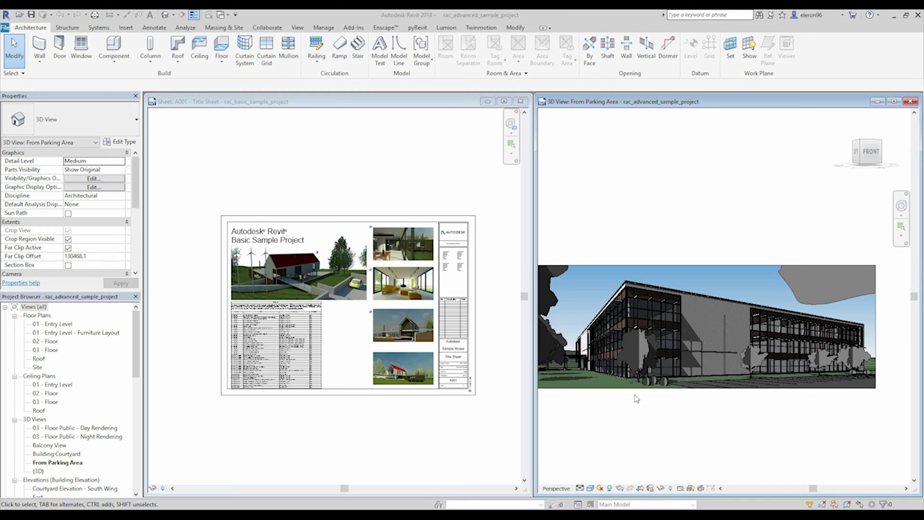
left_click(417, 29)
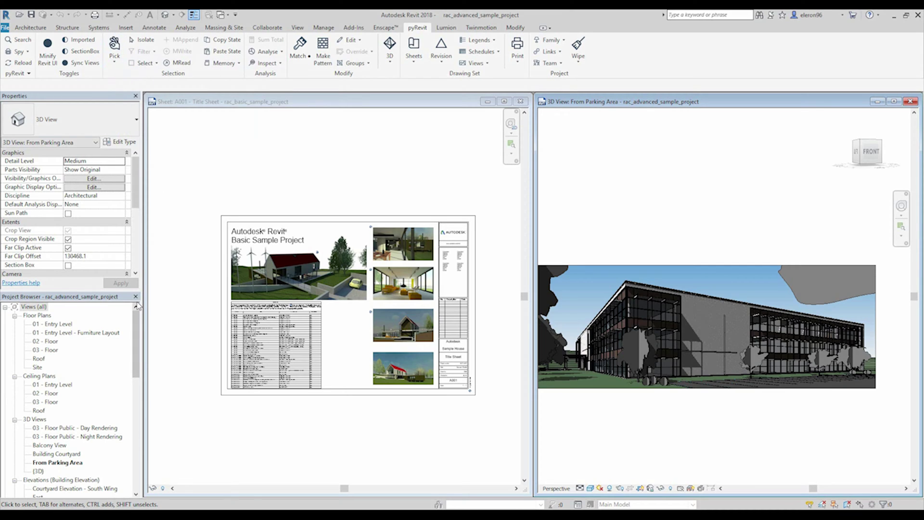
- Open 01 - Entry Level, fit its window to the left half, and zoom to the left wing
left_click(70, 325)
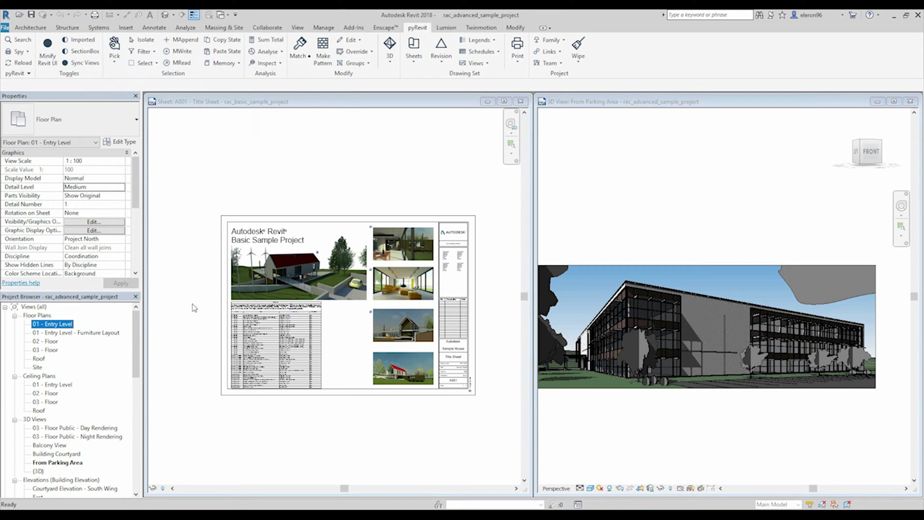
left_click_drag(476, 220, 365, 106)
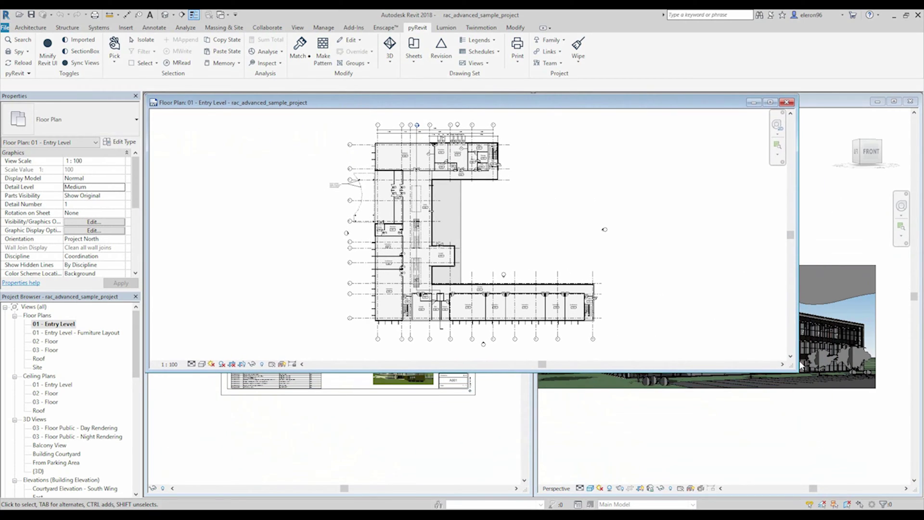
left_click_drag(793, 369, 532, 494)
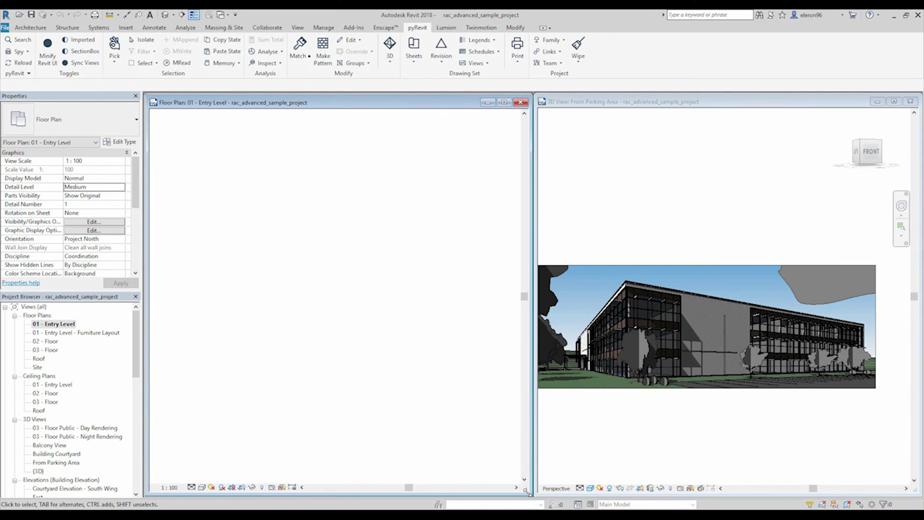
scroll(366, 211, "up", 4)
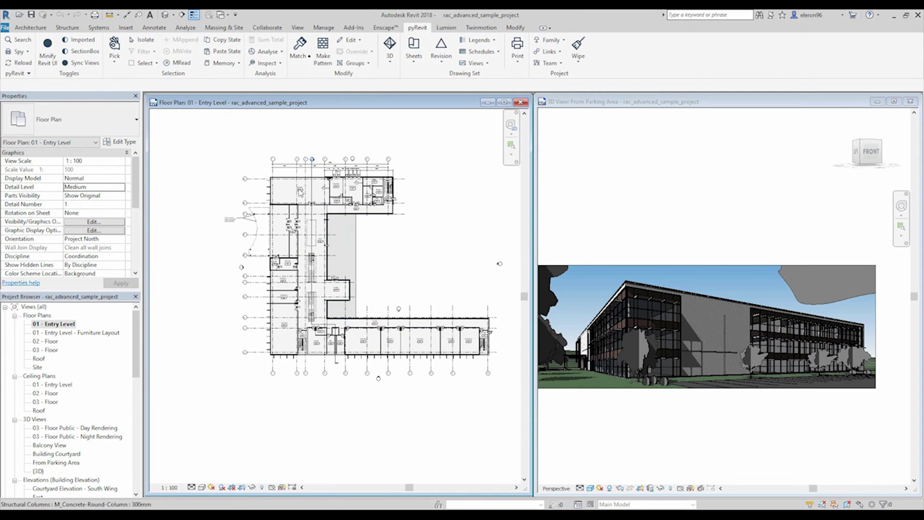
middle_click_drag(308, 202, 297, 210)
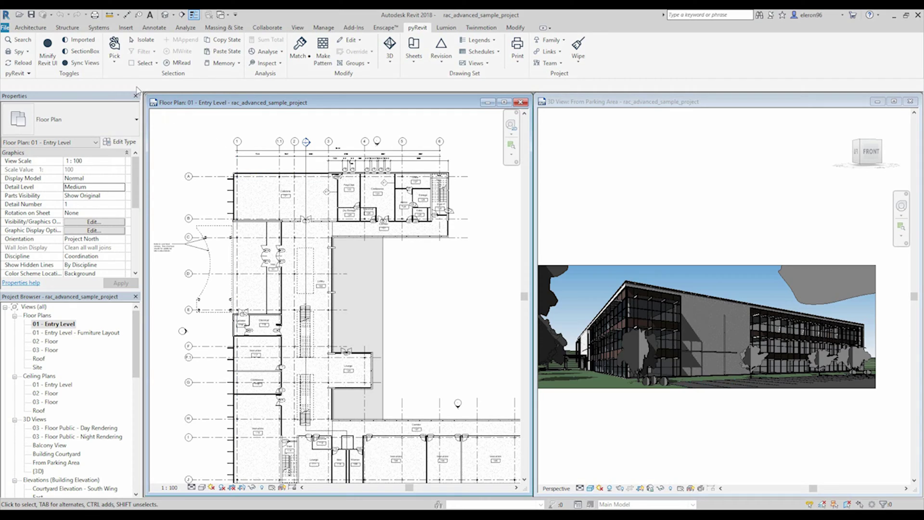
left_click(115, 46)
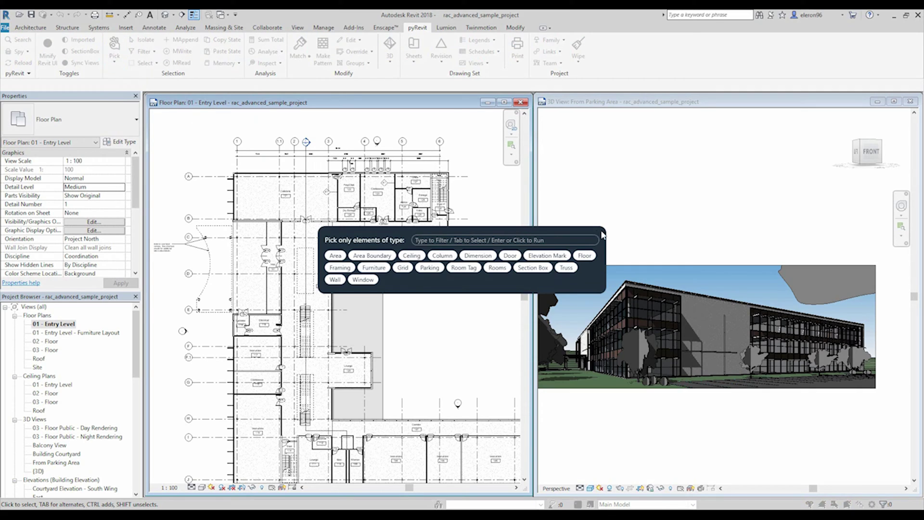
key("Escape")
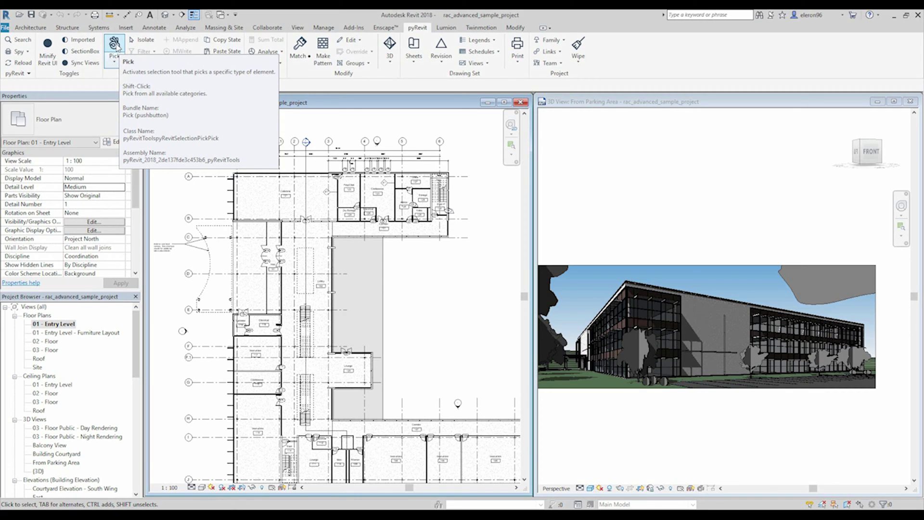
- Use pyRevit Pick with Door to window-select only the plan's doors, then clear them
left_click(115, 45)
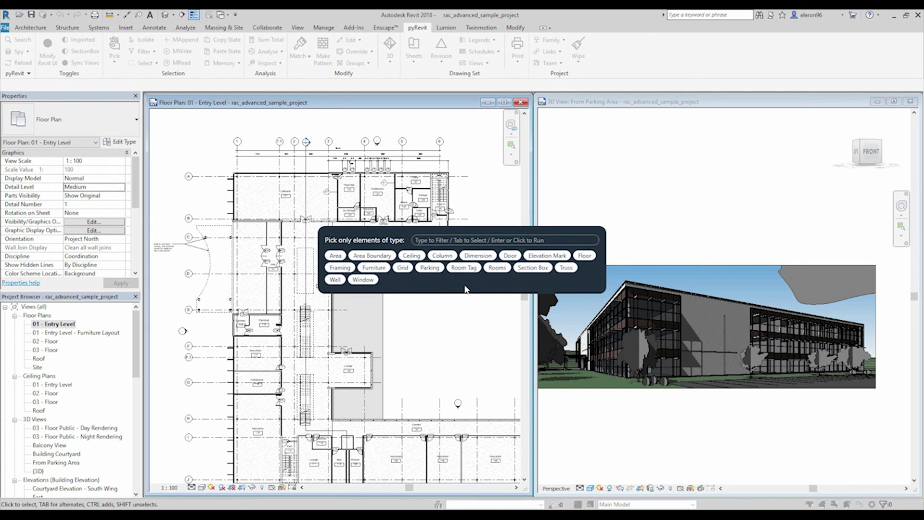
left_click(510, 255)
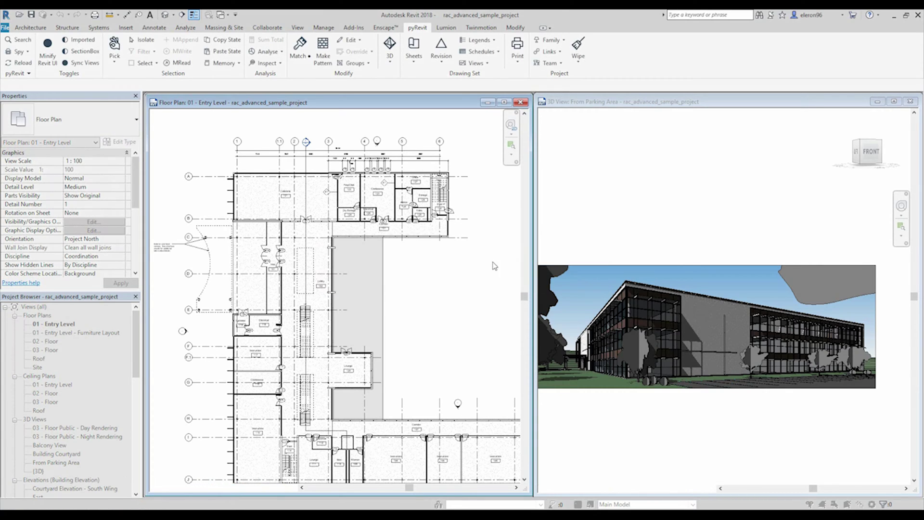
scroll(432, 266, "down", 5)
middle_click_drag(387, 283, 376, 281)
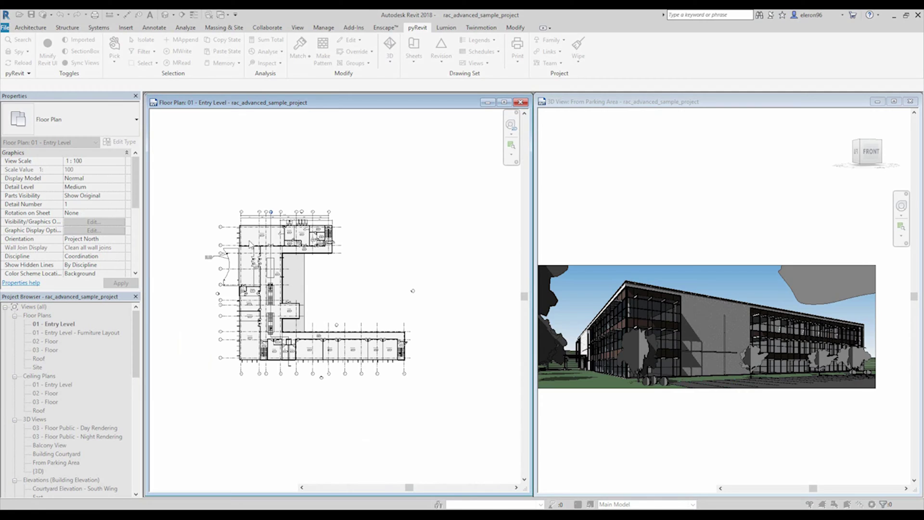
left_click_drag(176, 193, 471, 406)
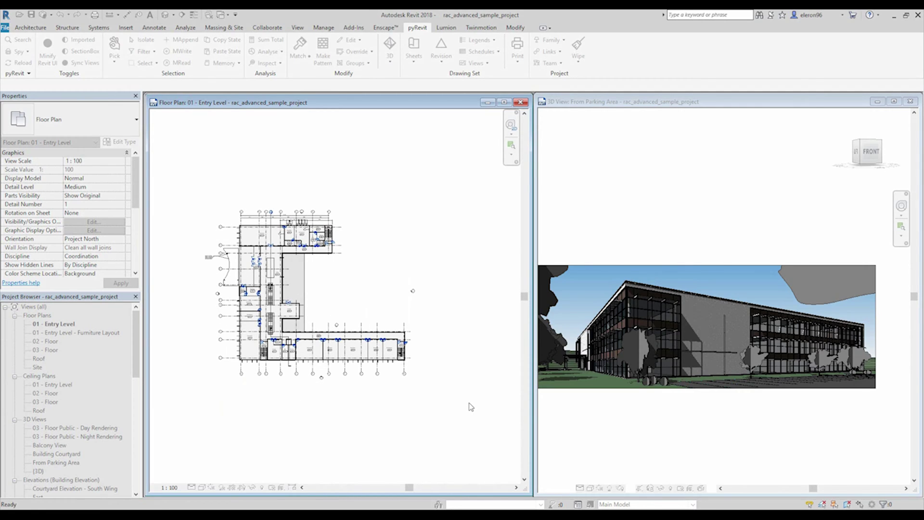
left_click(444, 377)
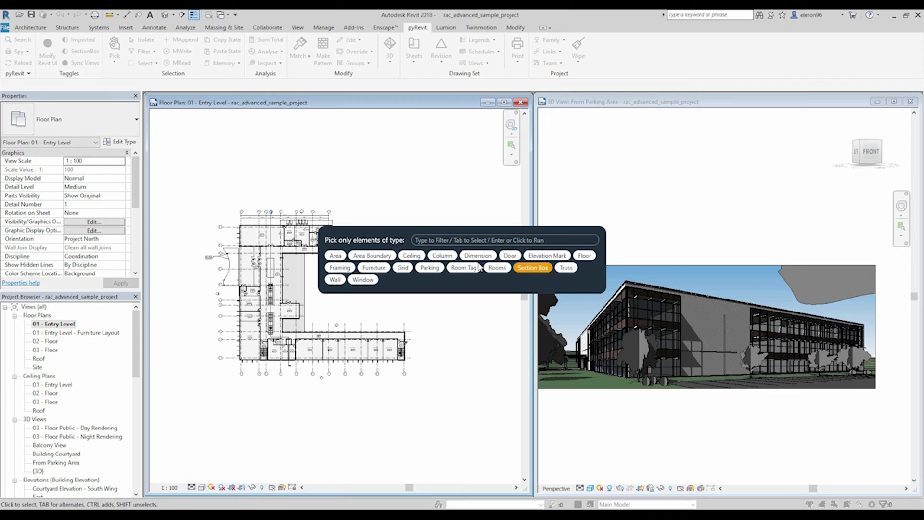
- Pick only grid lines across the plan, clear them, then window-select all 1463 elements
left_click(405, 270)
left_click_drag(190, 180, 500, 425)
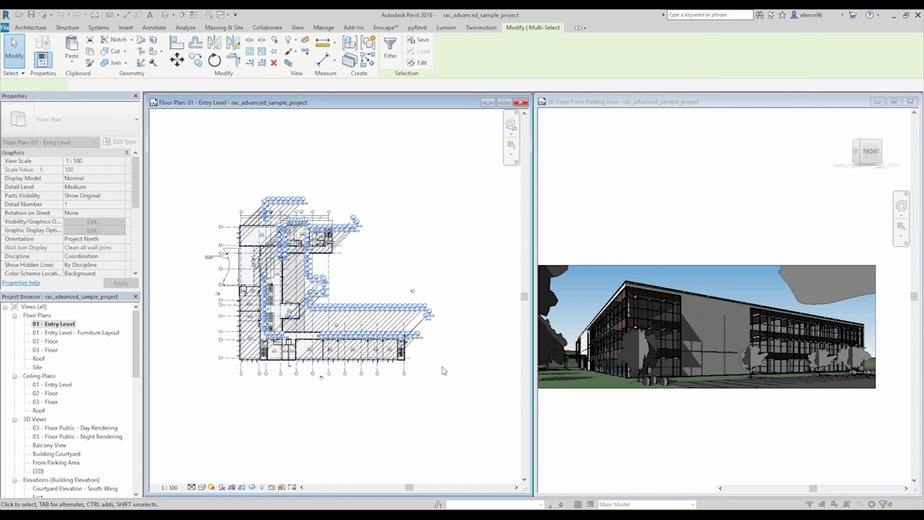
left_click(437, 365)
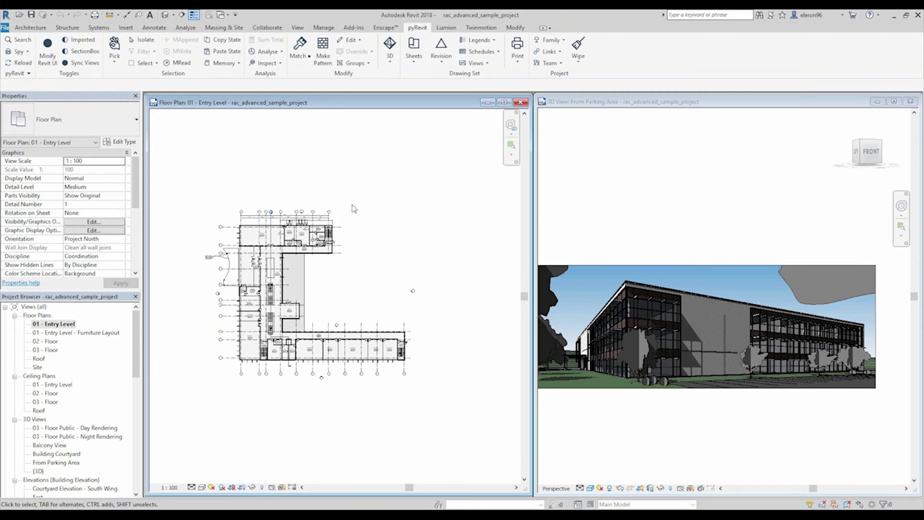
left_click_drag(176, 187, 474, 418)
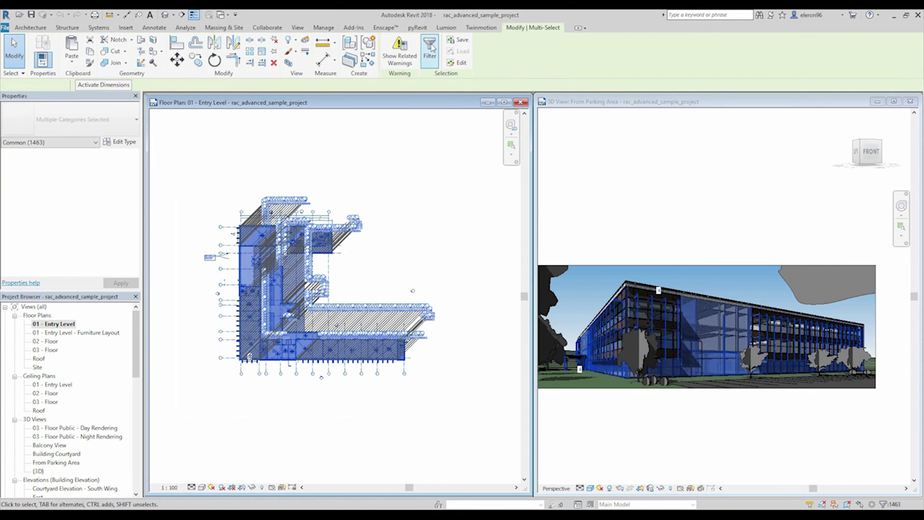
- Review the selected elements by category in the filter, then clear the selection
left_click(430, 48)
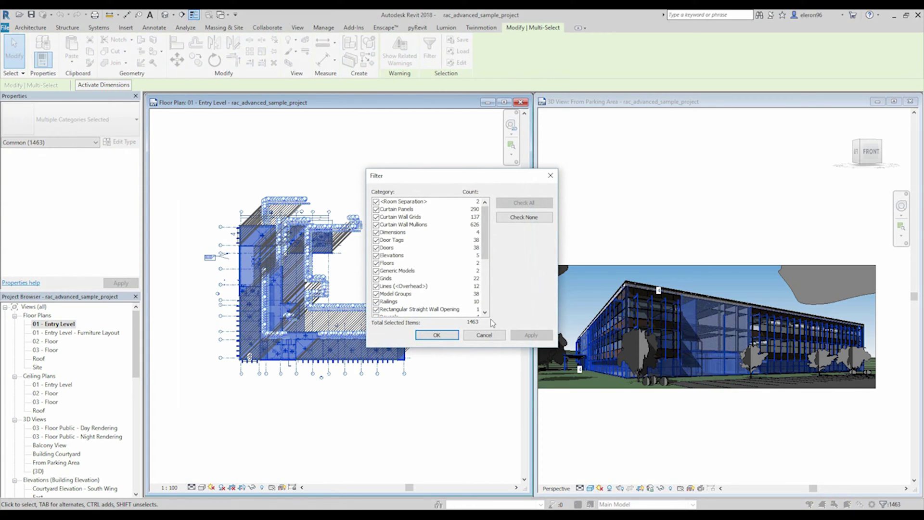
left_click(486, 336)
left_click(416, 271)
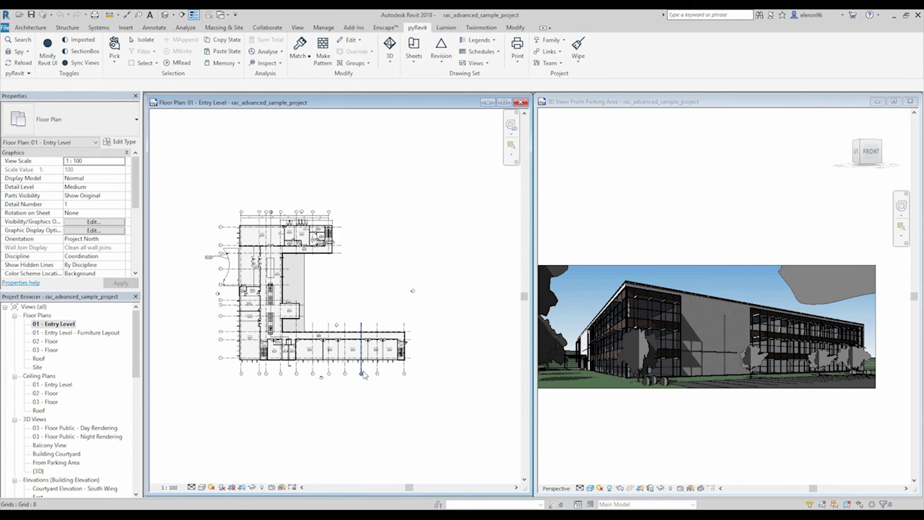
- Select all grids in the entire project from one grid, then pick only Grid 6 and deselect
left_click(361, 374)
right_click(361, 374)
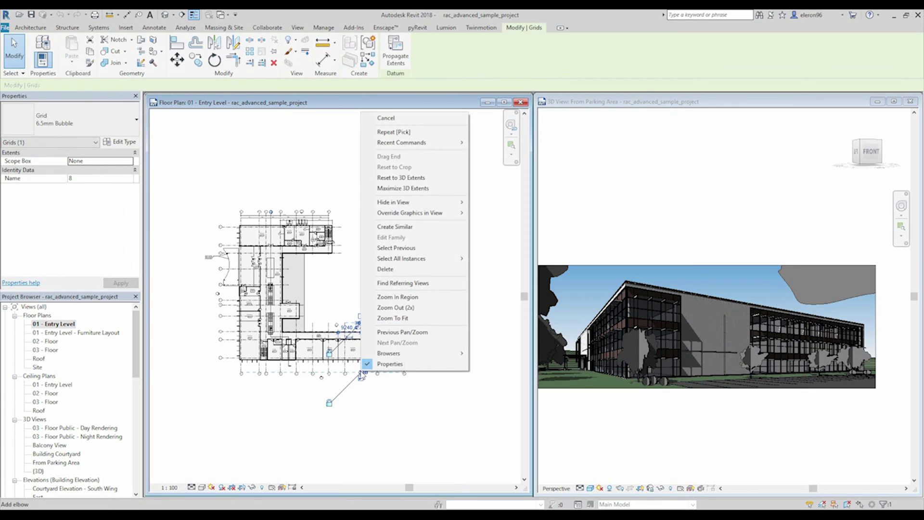
mouse_move(429, 213)
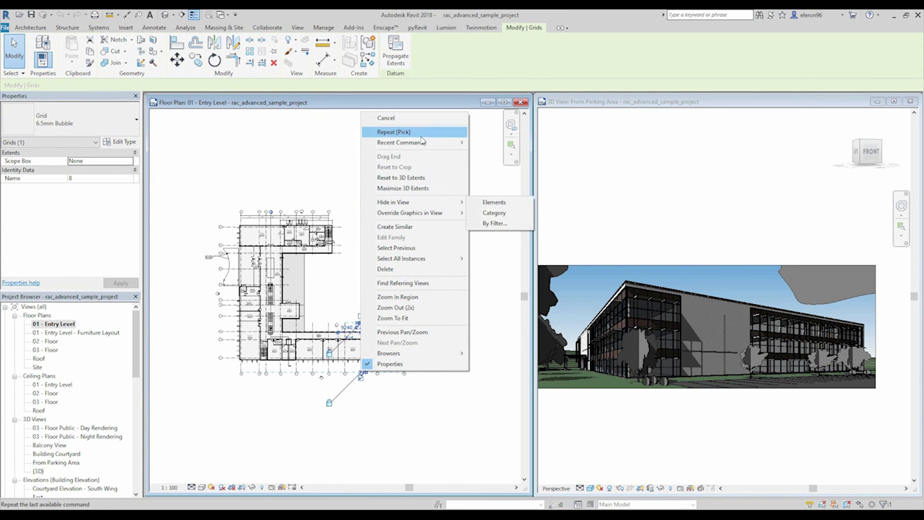
mouse_move(437, 261)
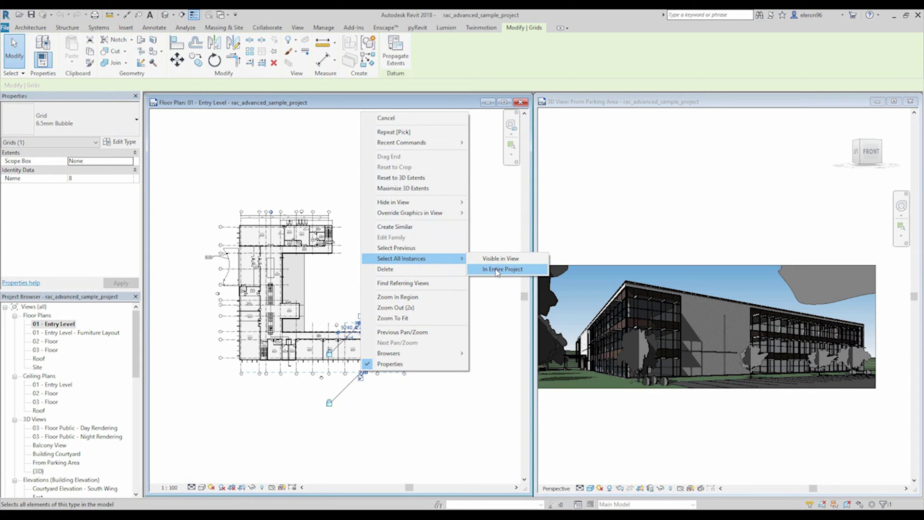
left_click(496, 269)
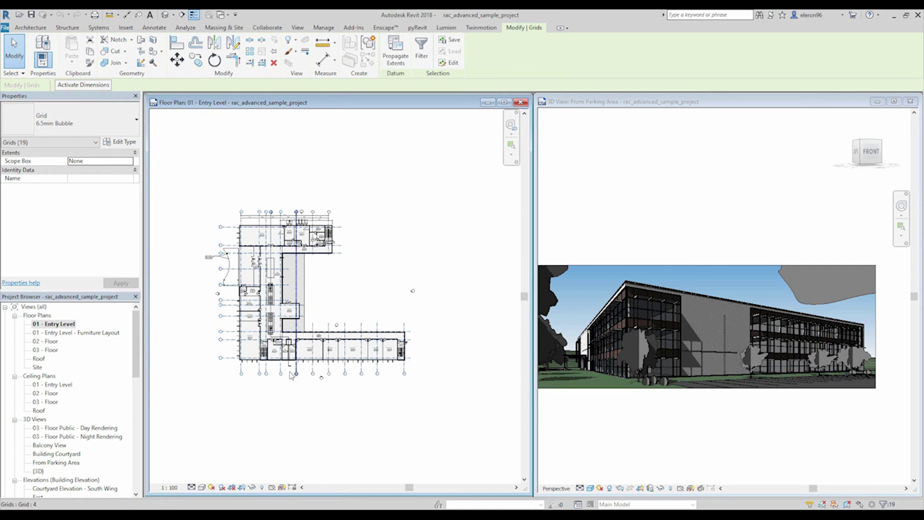
left_click(328, 374)
left_click(364, 406)
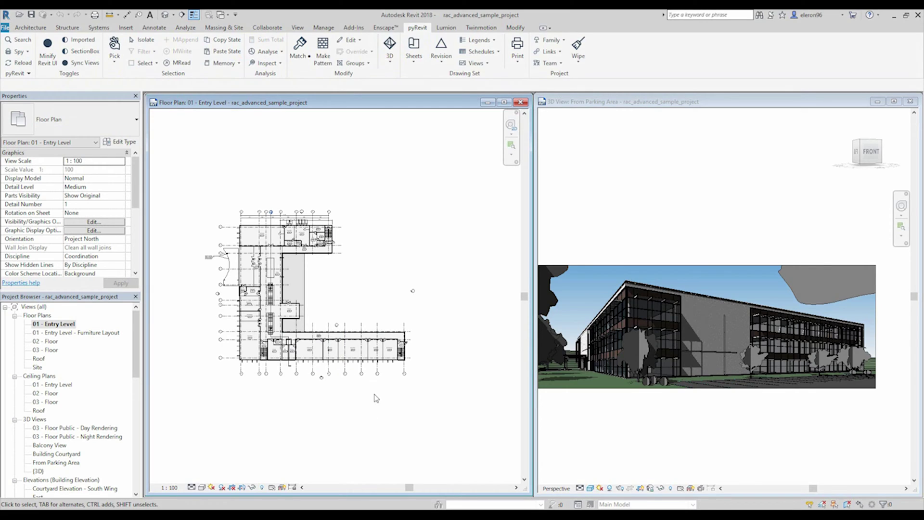
left_click(120, 50)
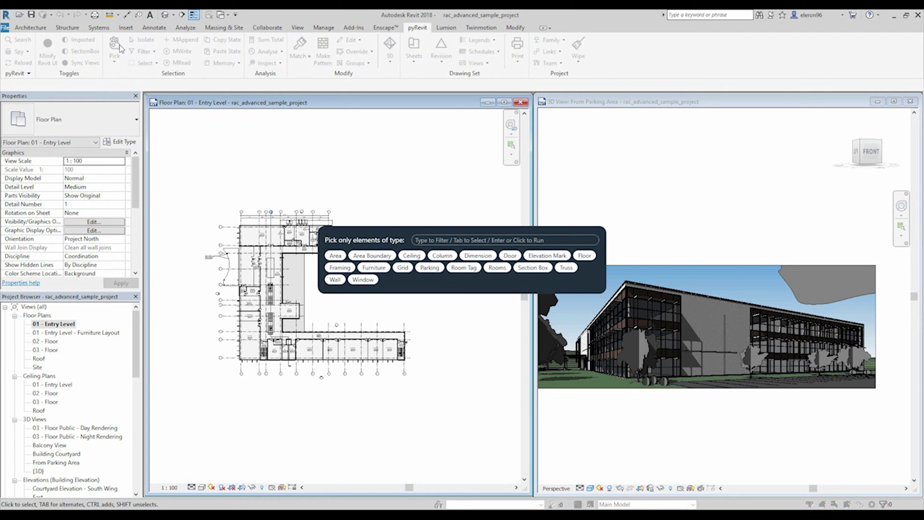
key("Escape")
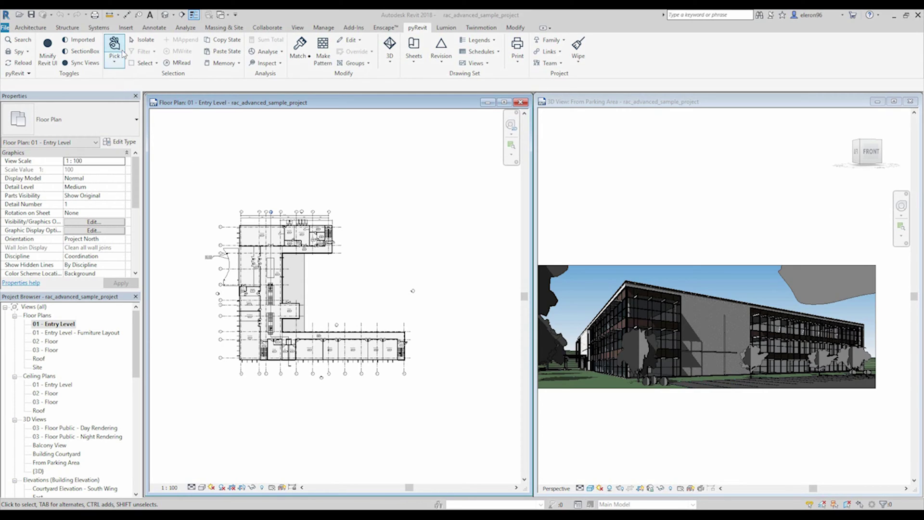
left_click(119, 65)
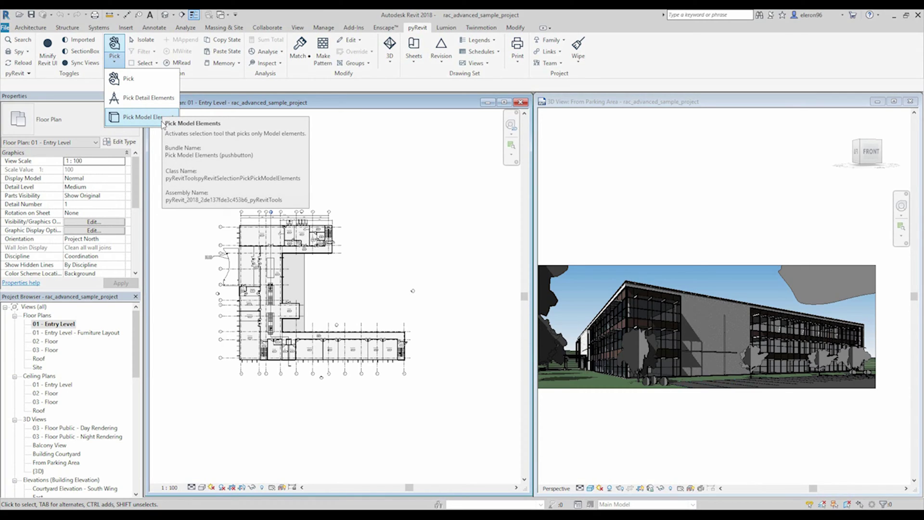
left_click(138, 107)
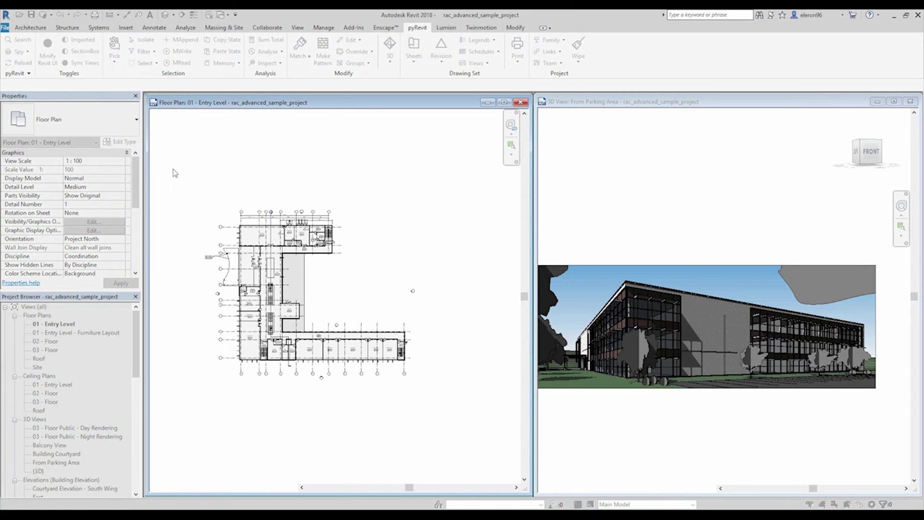
left_click_drag(173, 169, 458, 440)
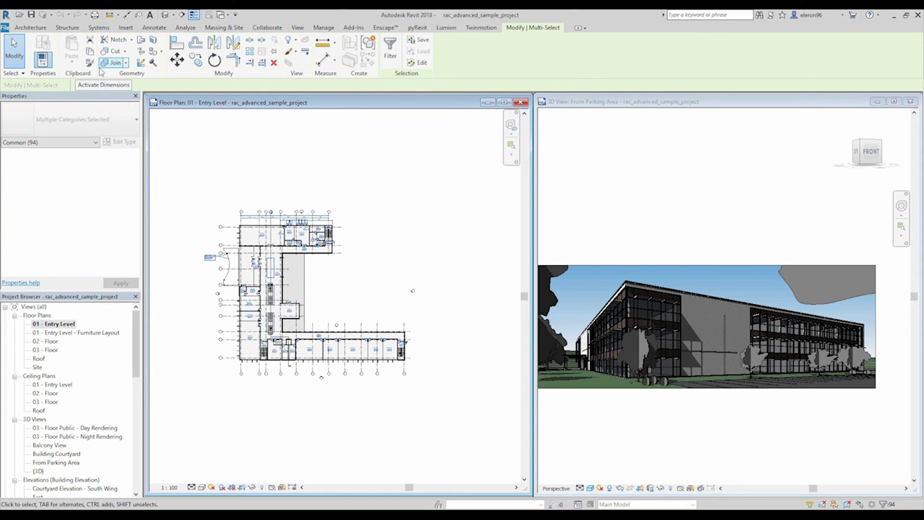
key("Escape")
left_click(114, 61)
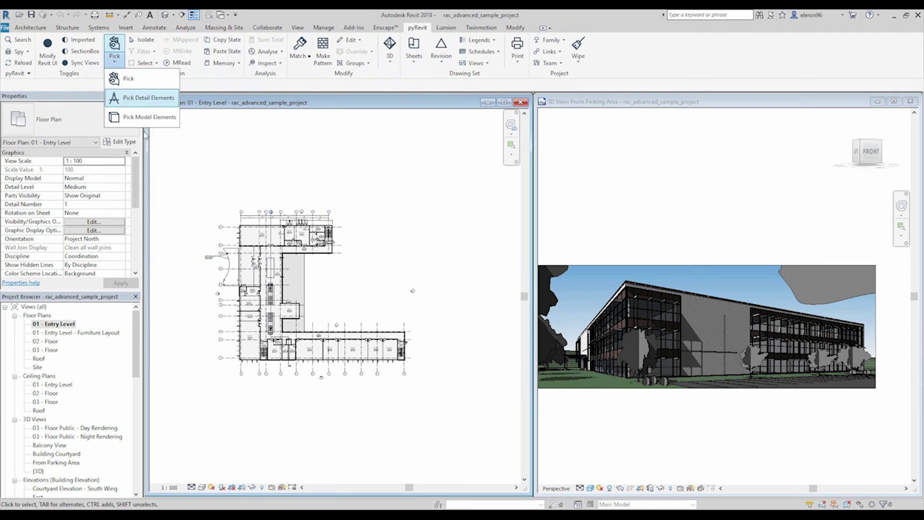
left_click(299, 173)
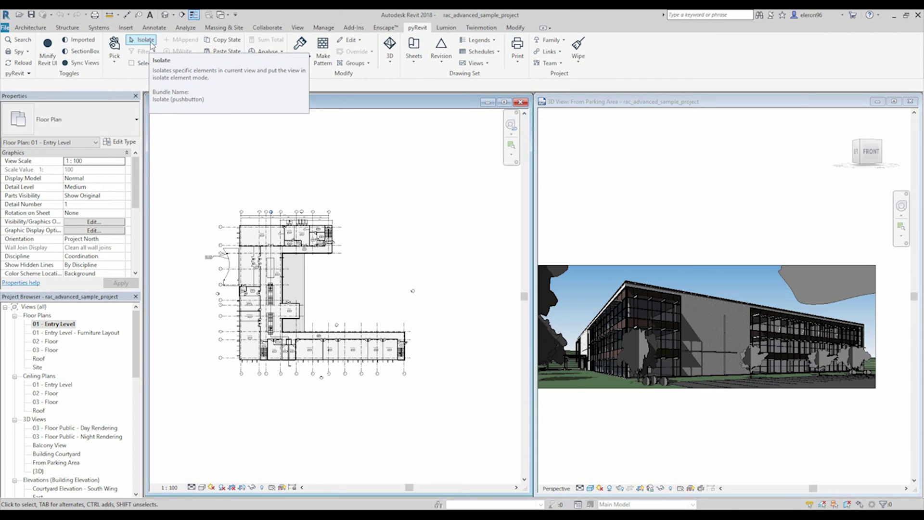
left_click(145, 40)
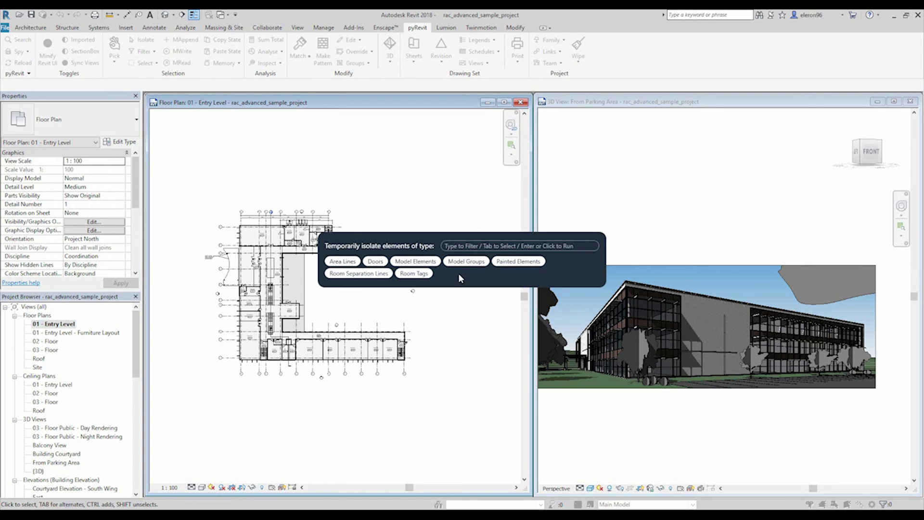
left_click(375, 261)
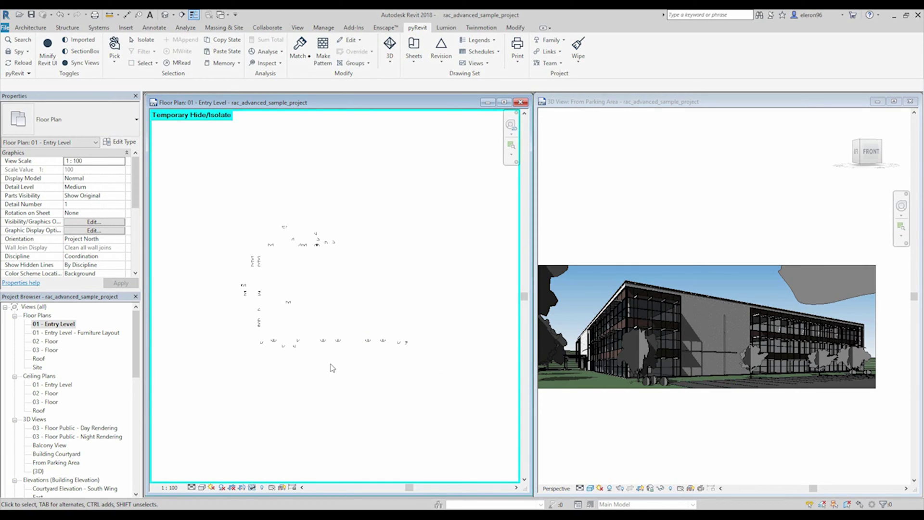
left_click(253, 487)
left_click(288, 475)
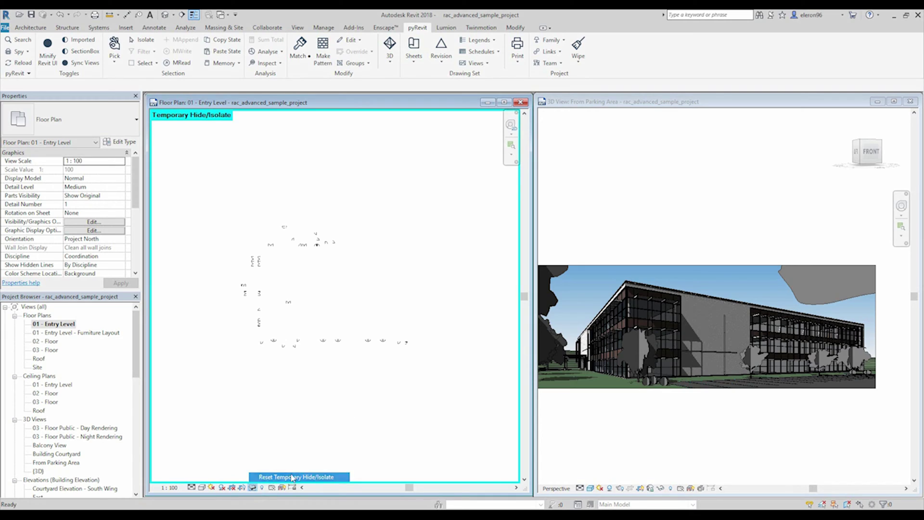
left_click(143, 41)
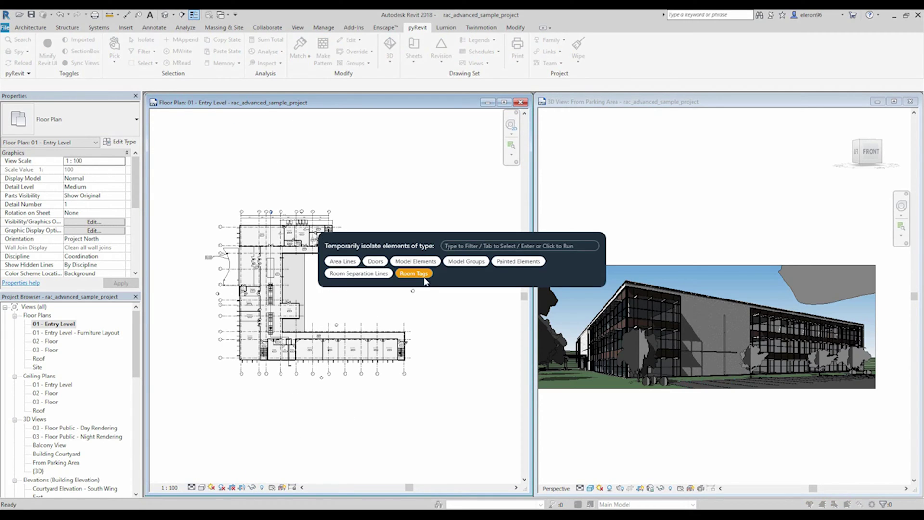
left_click(424, 278)
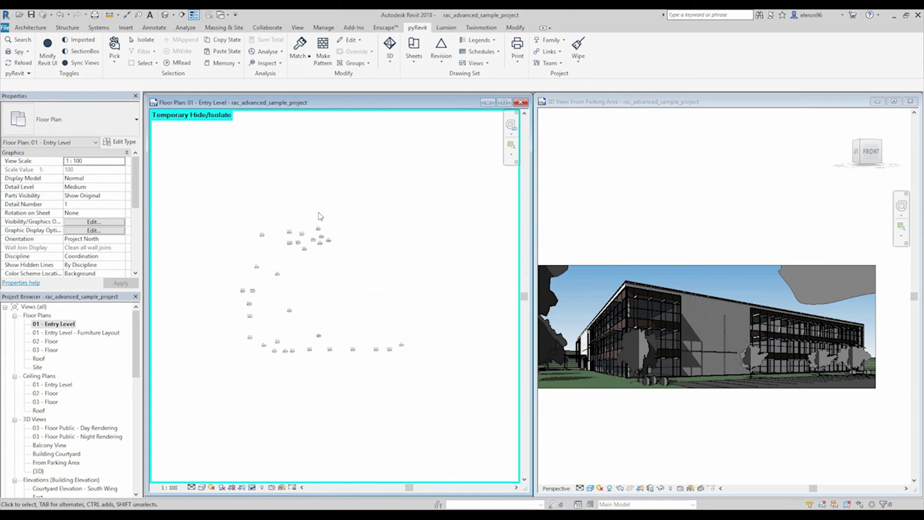
left_click(252, 487)
left_click(308, 476)
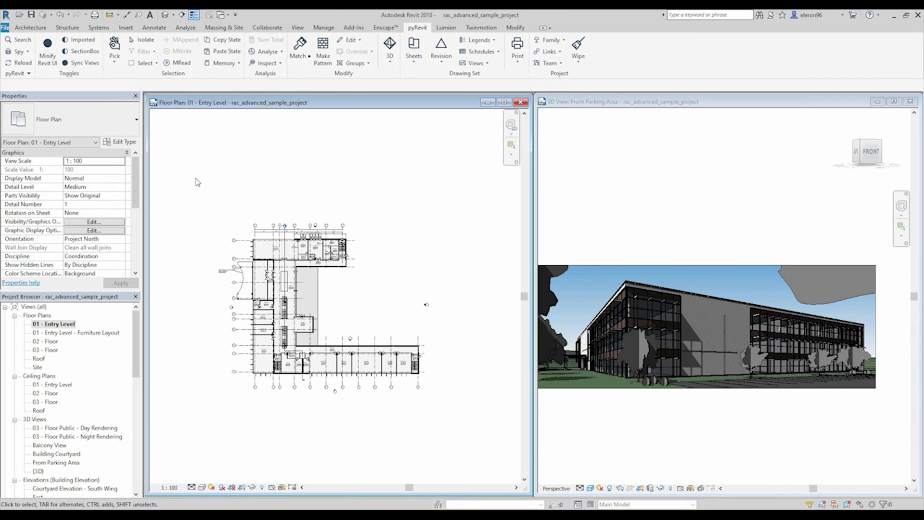
left_click_drag(194, 177, 479, 439)
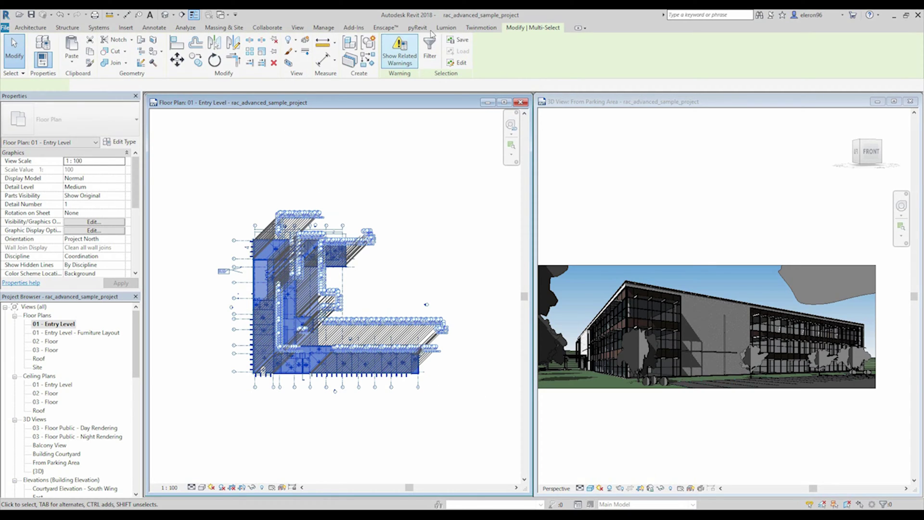
left_click(417, 28)
left_click(142, 51)
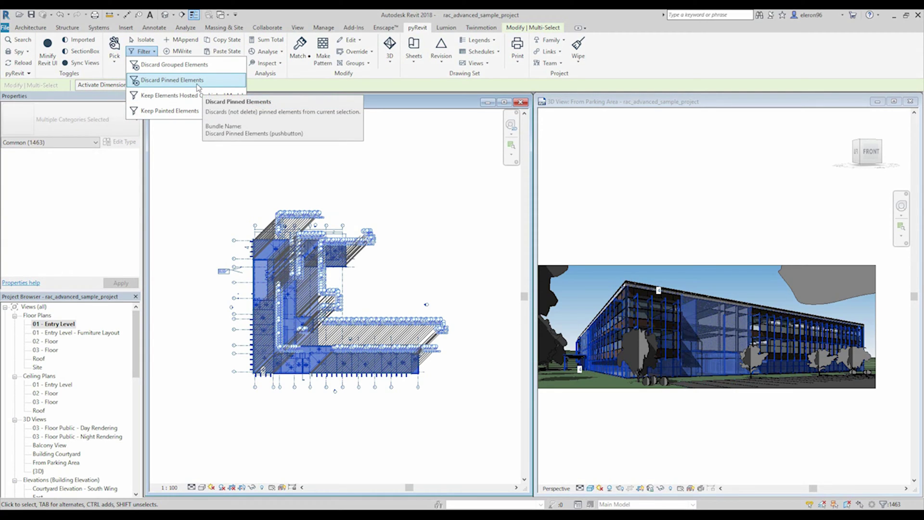
left_click(151, 83)
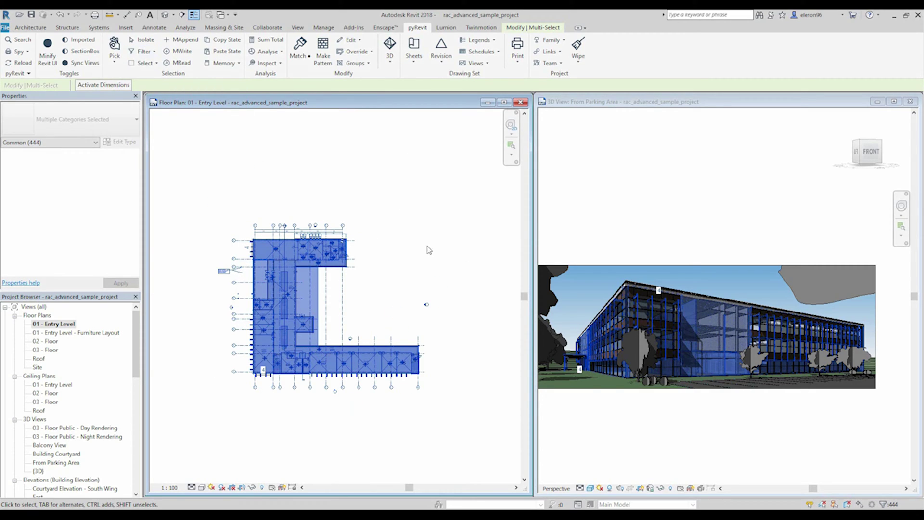
left_click(143, 51)
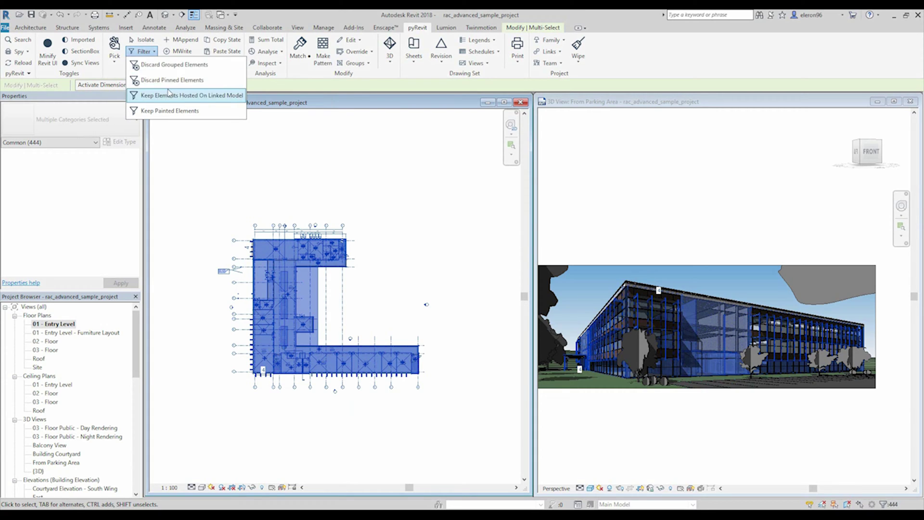
left_click(153, 65)
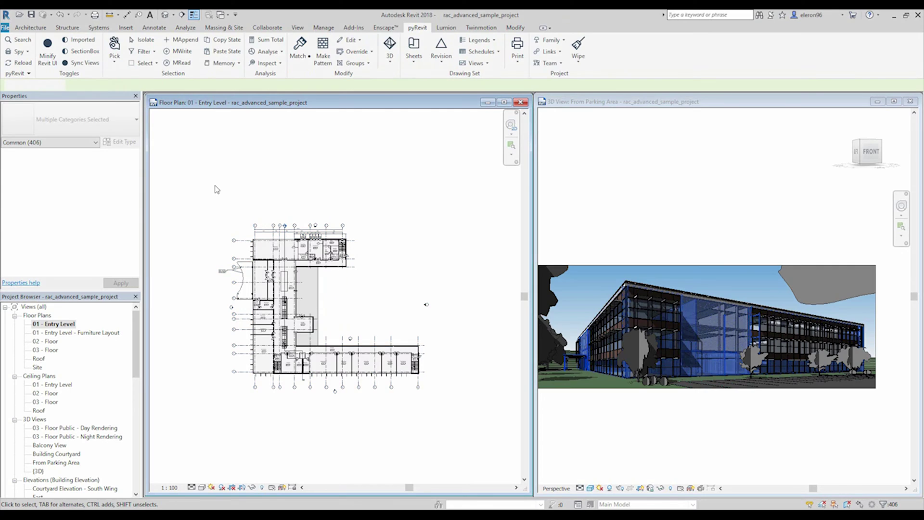
left_click_drag(215, 185, 500, 443)
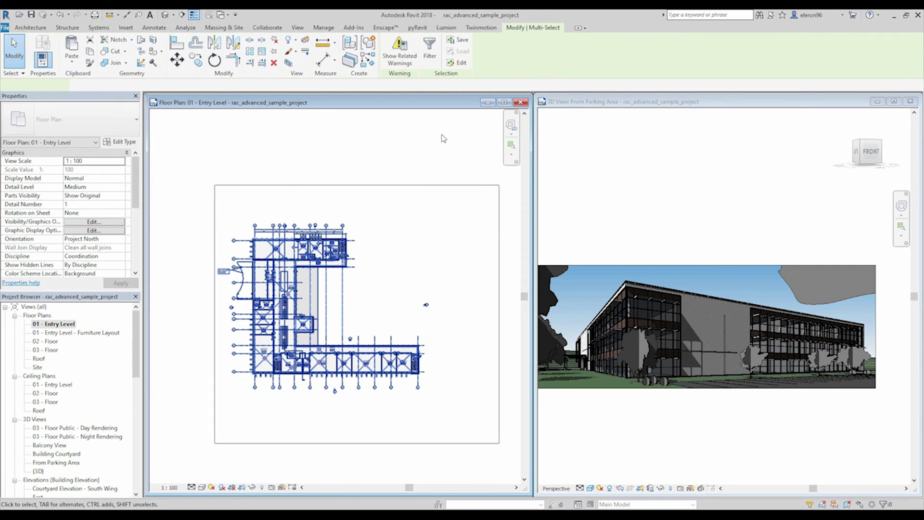
left_click(418, 28)
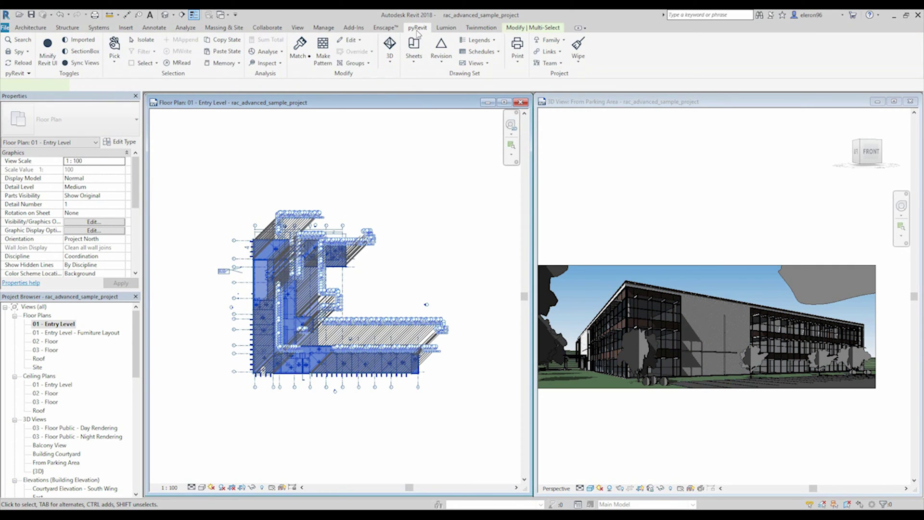
left_click(142, 51)
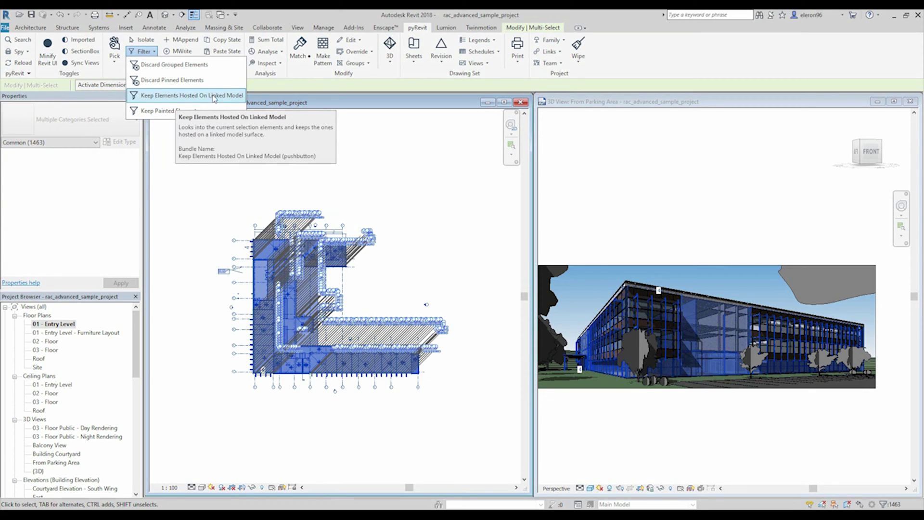
left_click(235, 96)
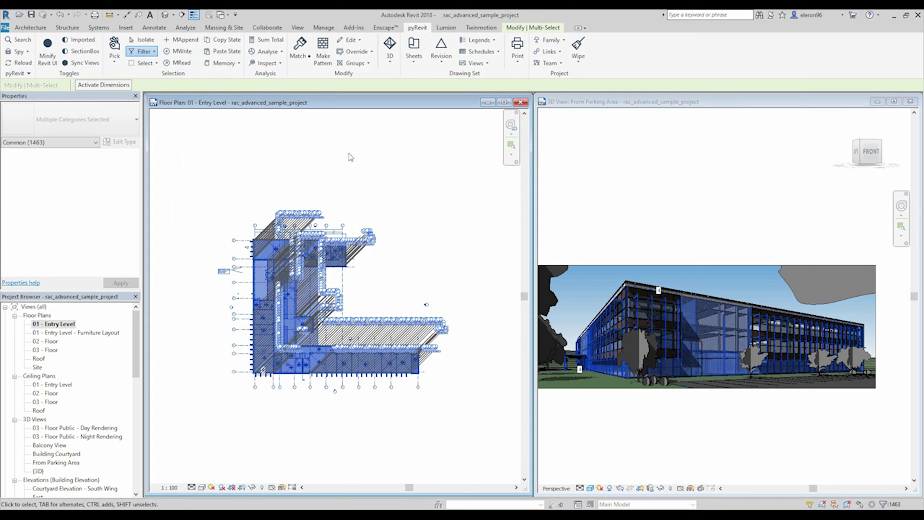
left_click(418, 204)
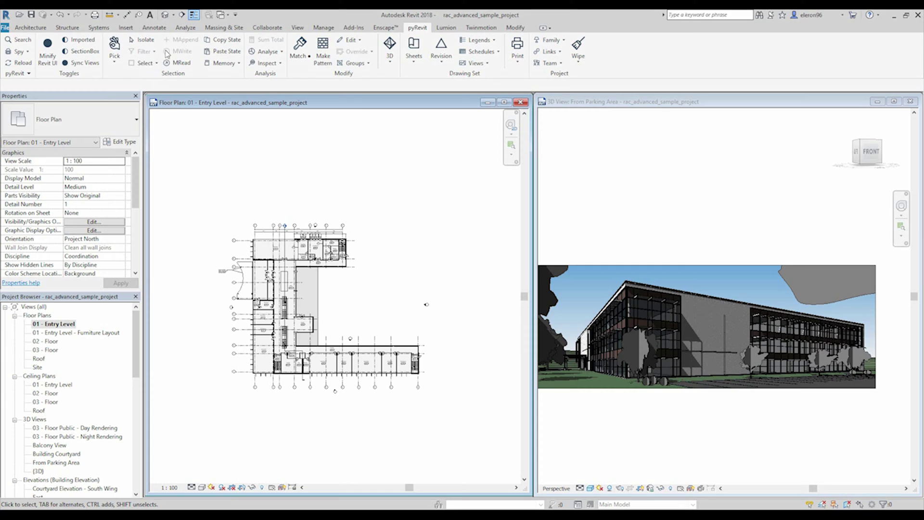
- Select all text notes with pyRevit Select, then deselect them
left_click(149, 67)
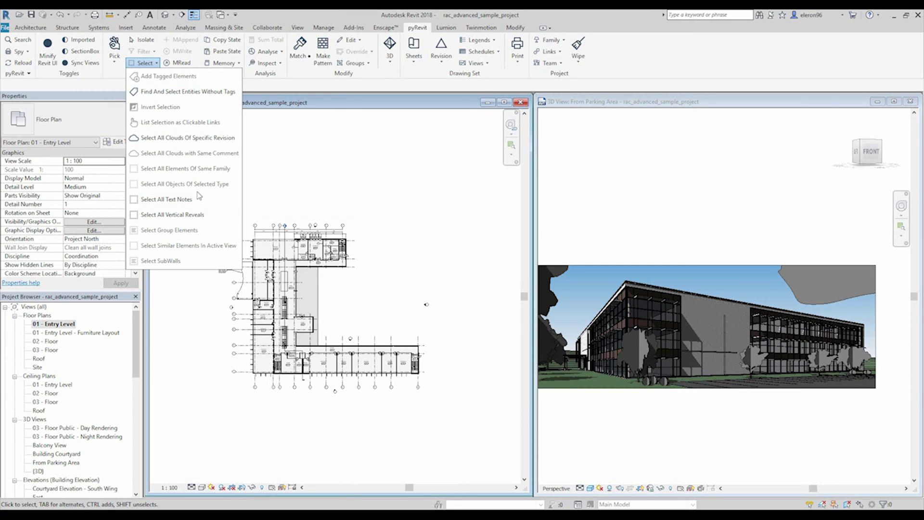
left_click(166, 199)
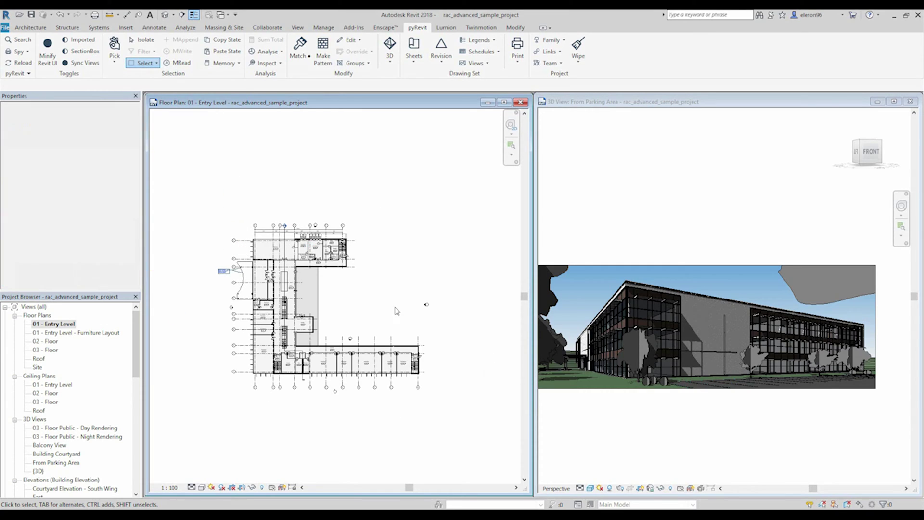
key("Escape")
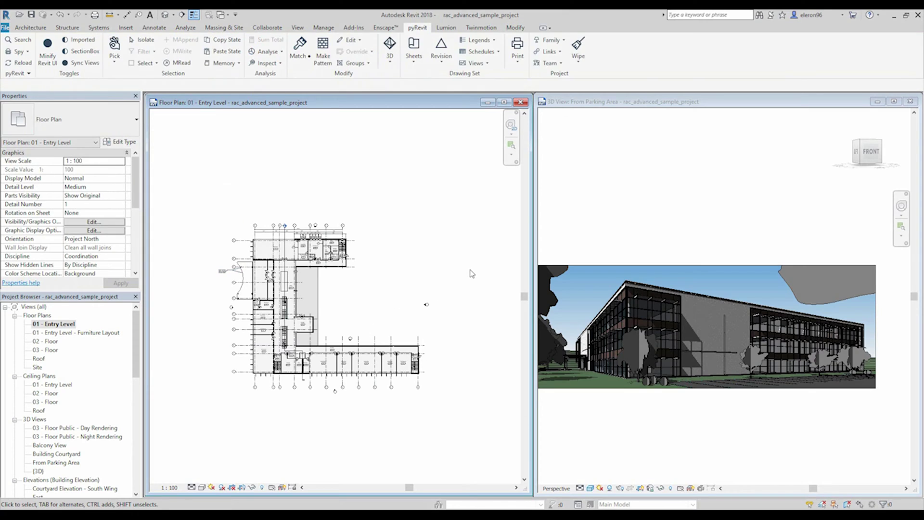
- Window-select the plan's upper wing and invert the selection with pyRevit
left_click_drag(193, 188, 390, 291)
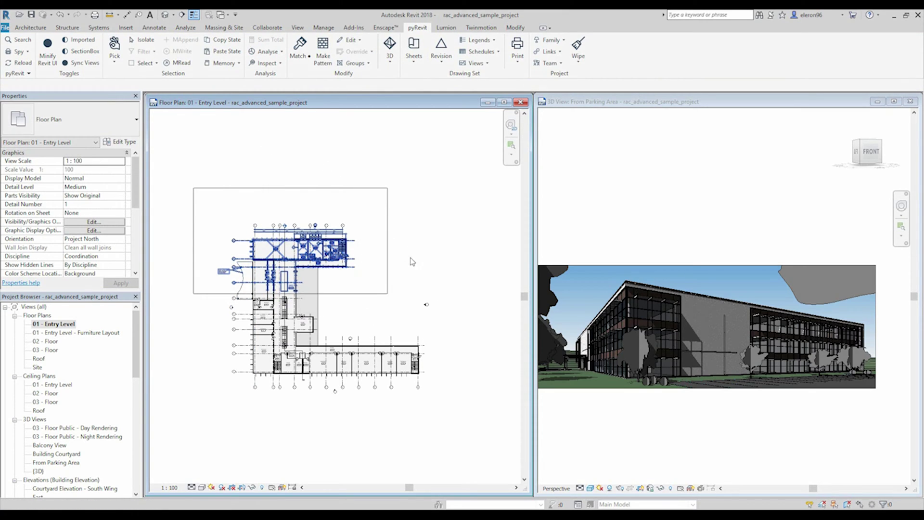
left_click(417, 27)
left_click(151, 65)
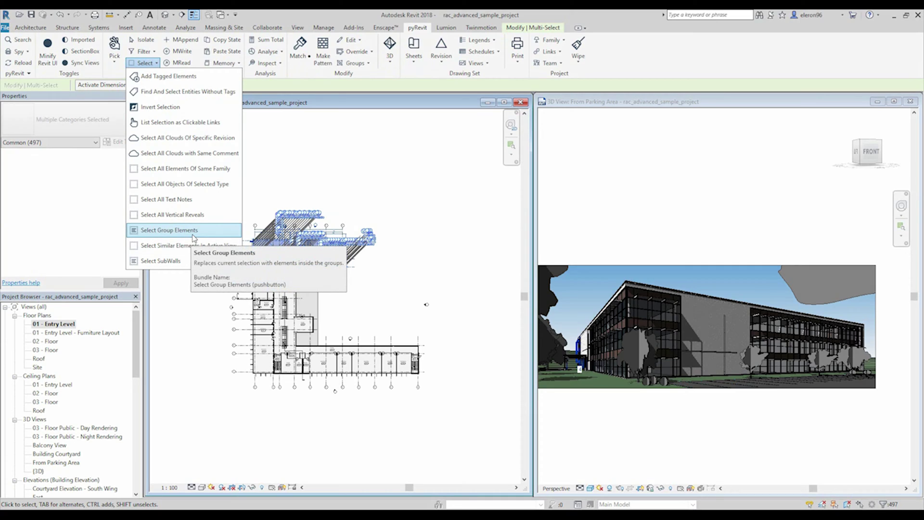
left_click(166, 107)
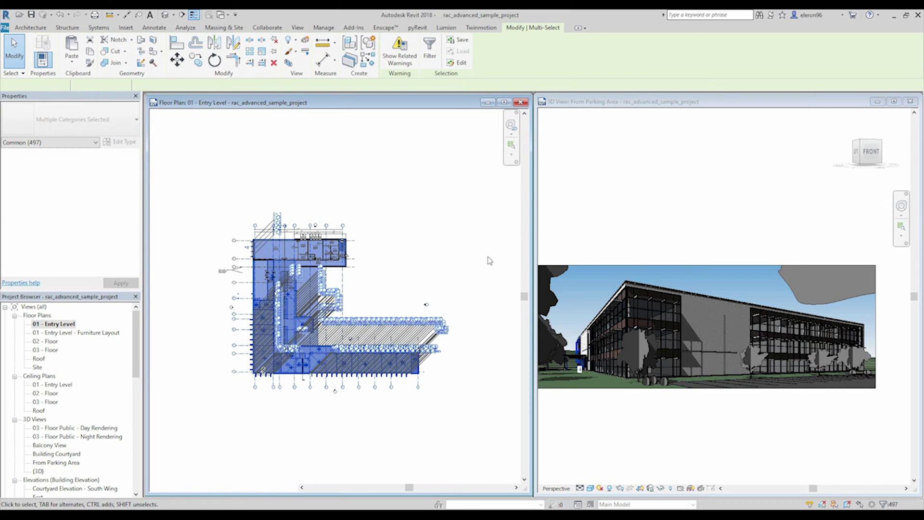
key("Escape")
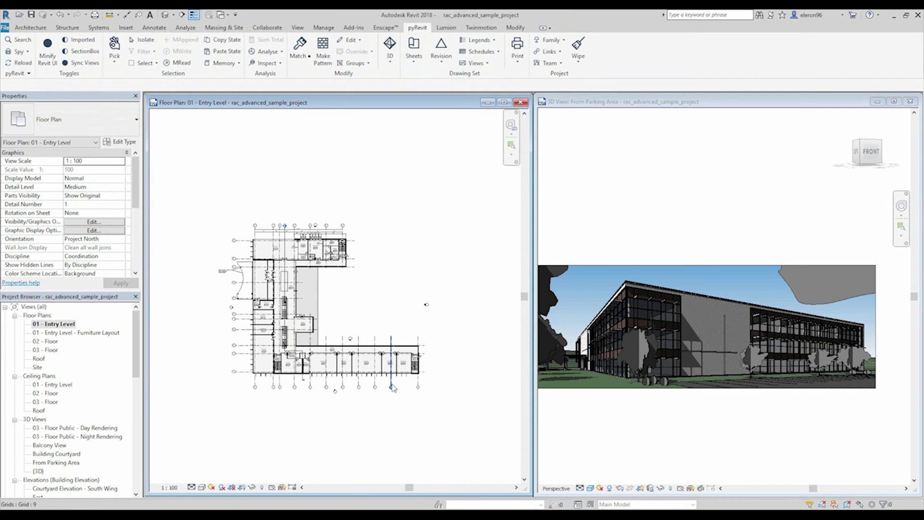
left_click(393, 386)
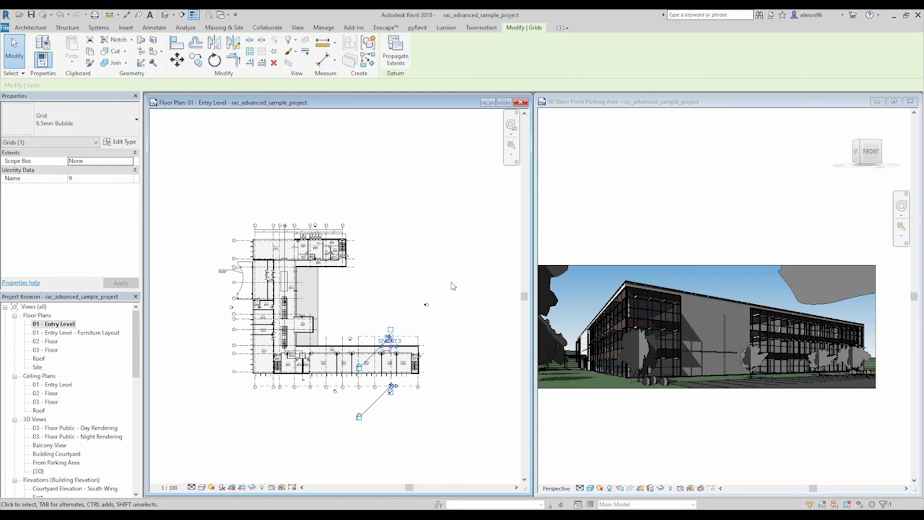
left_click(417, 27)
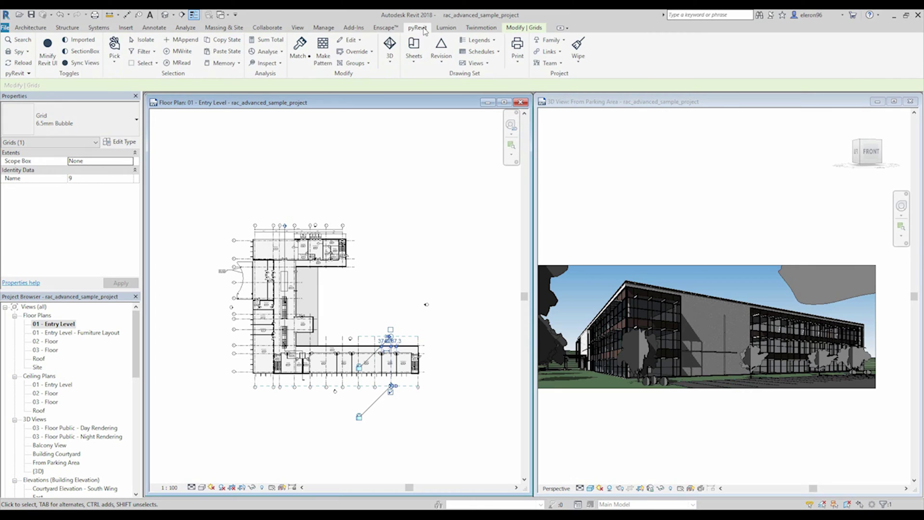
left_click(144, 62)
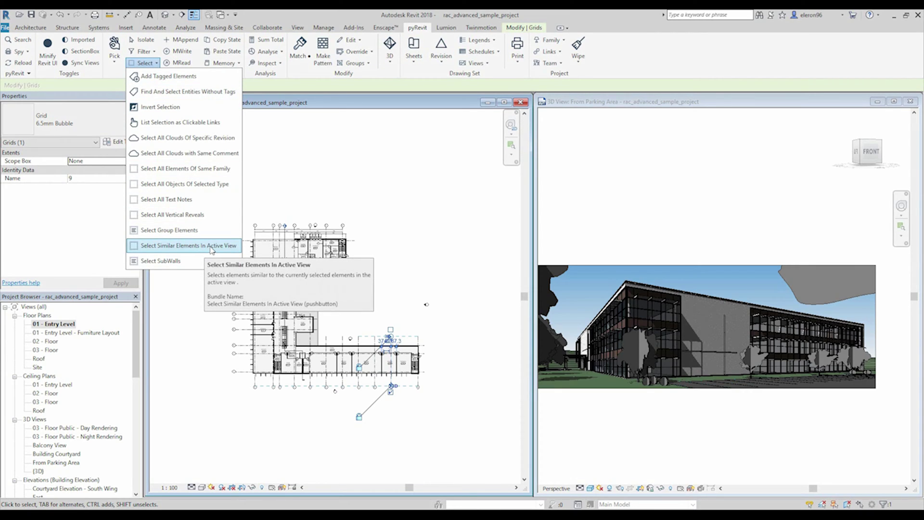
left_click(176, 246)
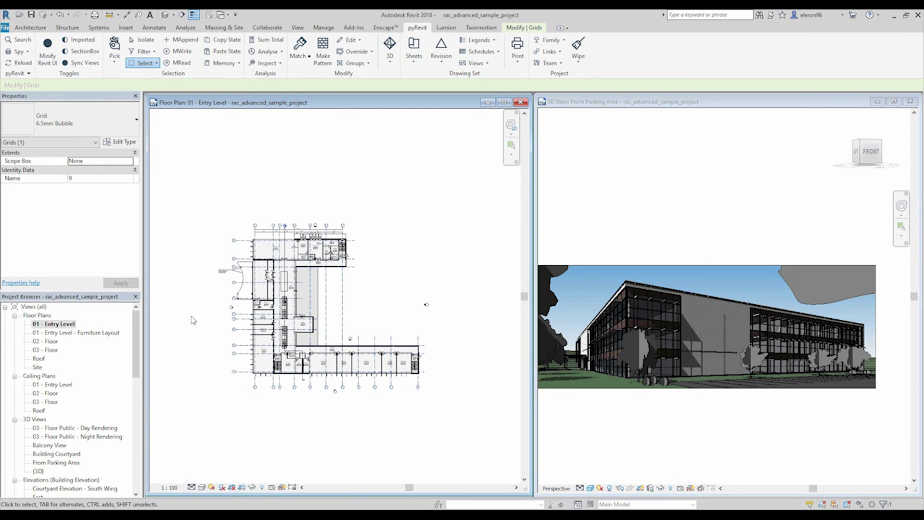
left_click(452, 243)
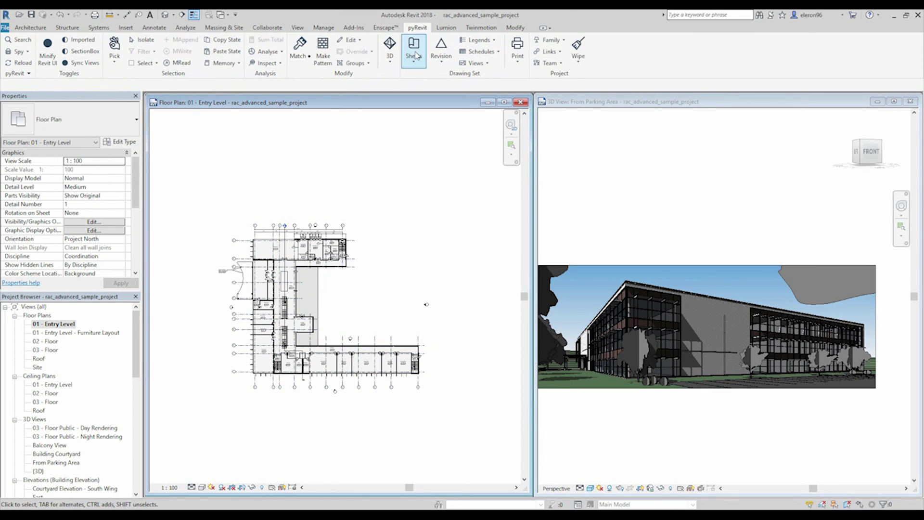
left_click(144, 63)
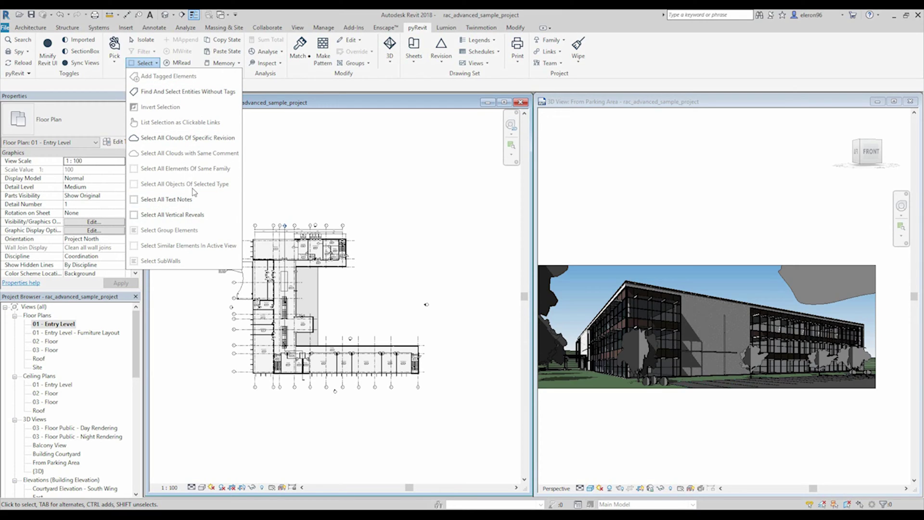
left_click(390, 197)
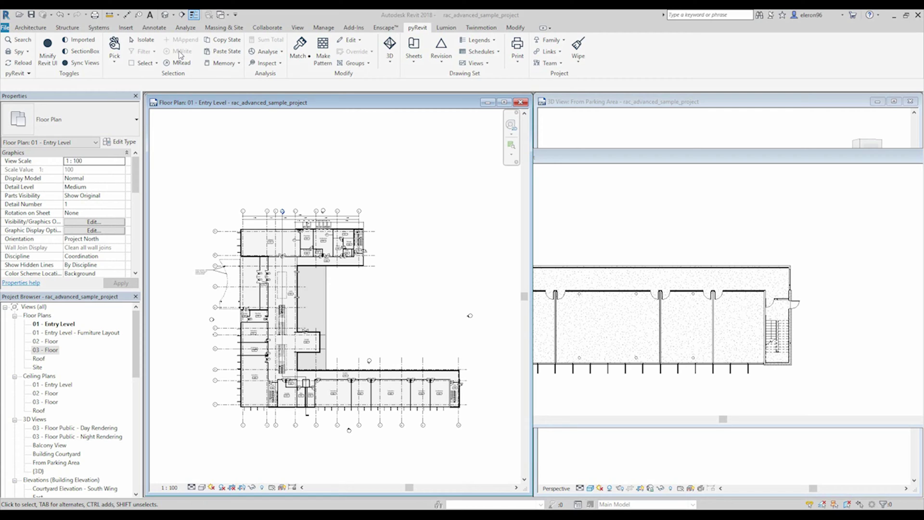
- Select door 132B by the stair and save it to selection memory with MWrite
scroll(469, 325, "up", 5)
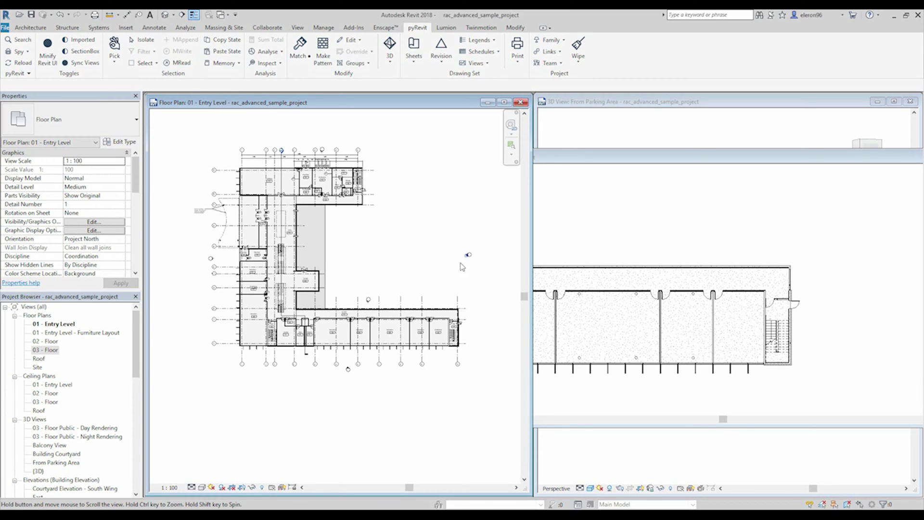
middle_click_drag(467, 342, 419, 337)
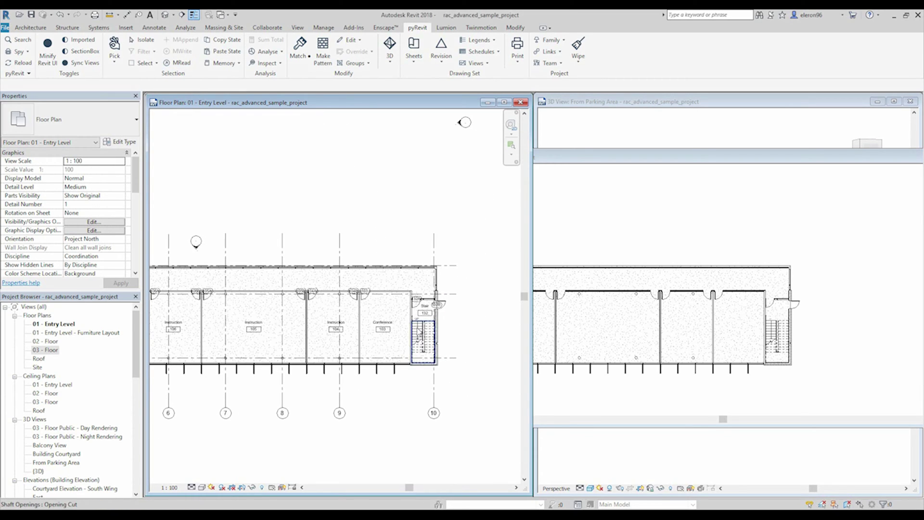
left_click(443, 305)
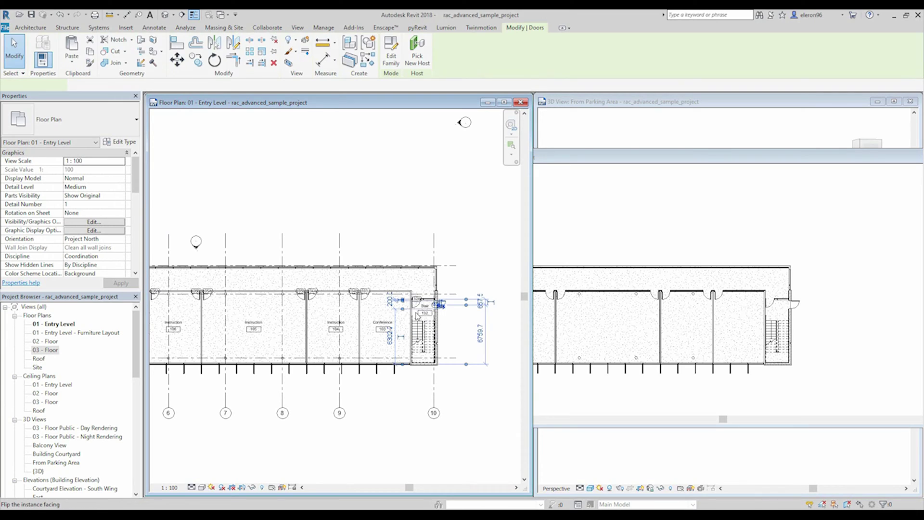
left_click(418, 27)
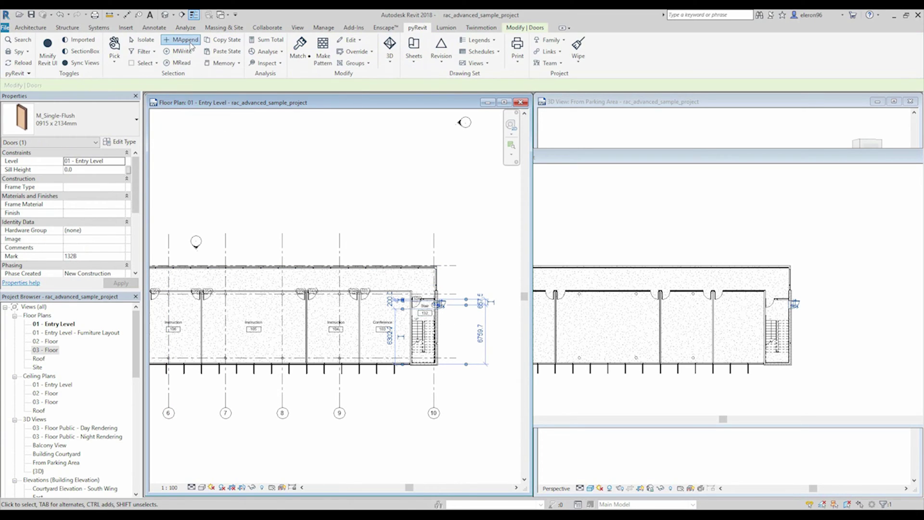
left_click(515, 225)
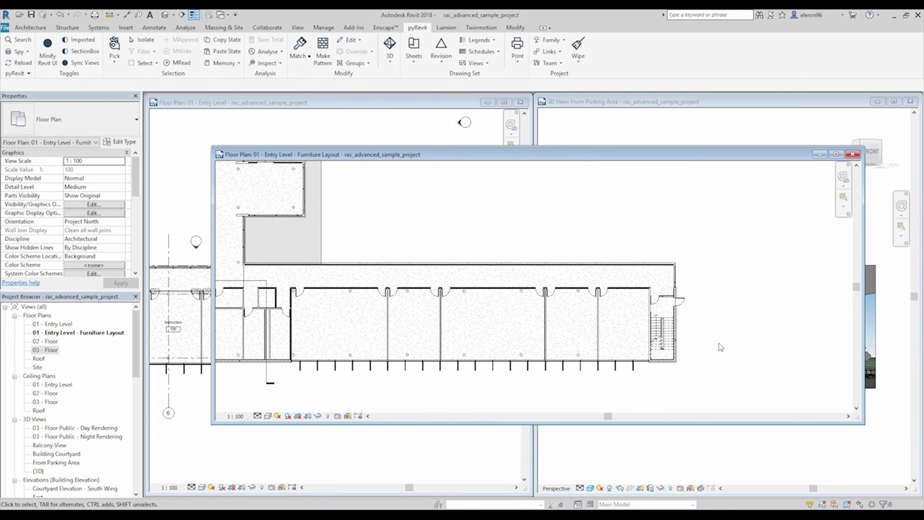
- Select the same stair door in the Furniture Layout plan and append it to memory
left_click(683, 305)
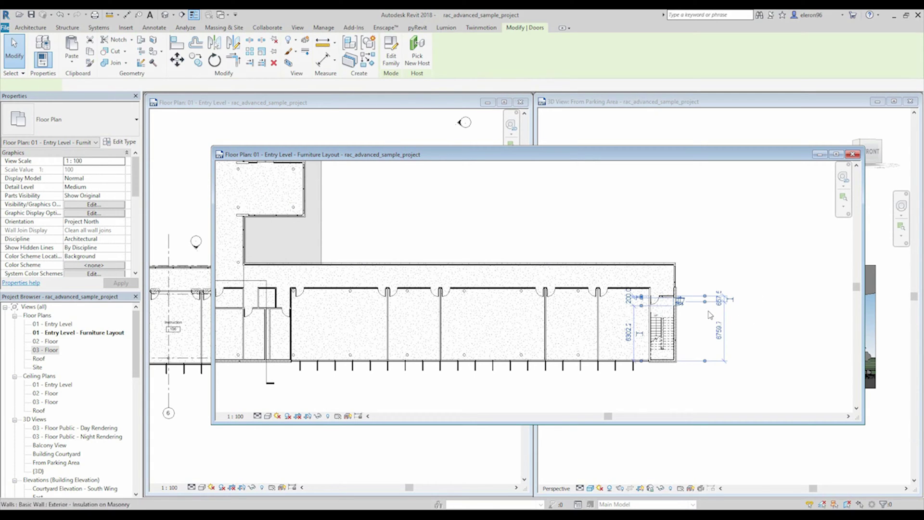
left_click(417, 28)
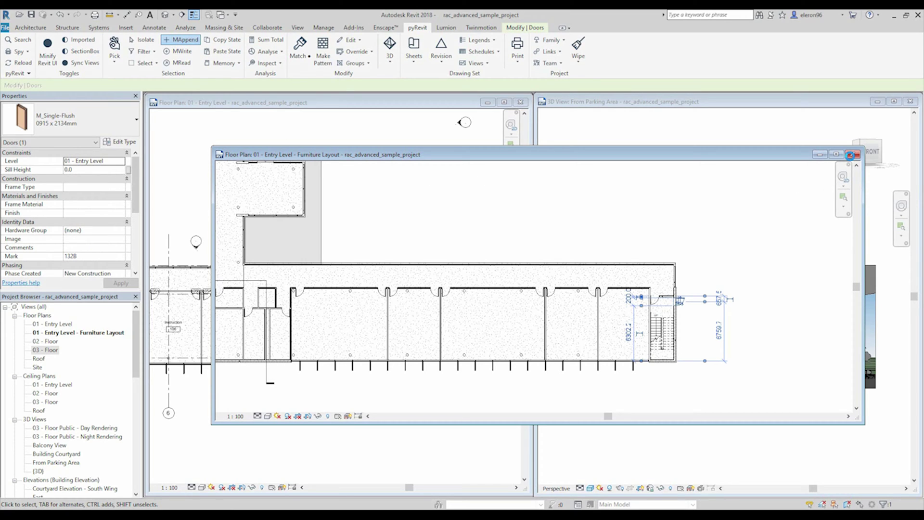
left_click_drag(404, 154, 445, 170)
- Open the 02 - Floor plan and append door 202 to the selection memory
left_click(52, 341)
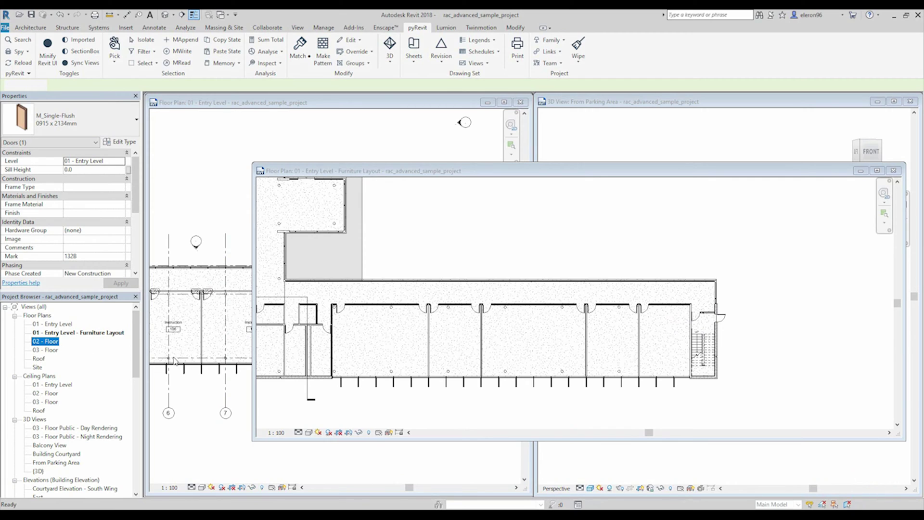
double_click(48, 342)
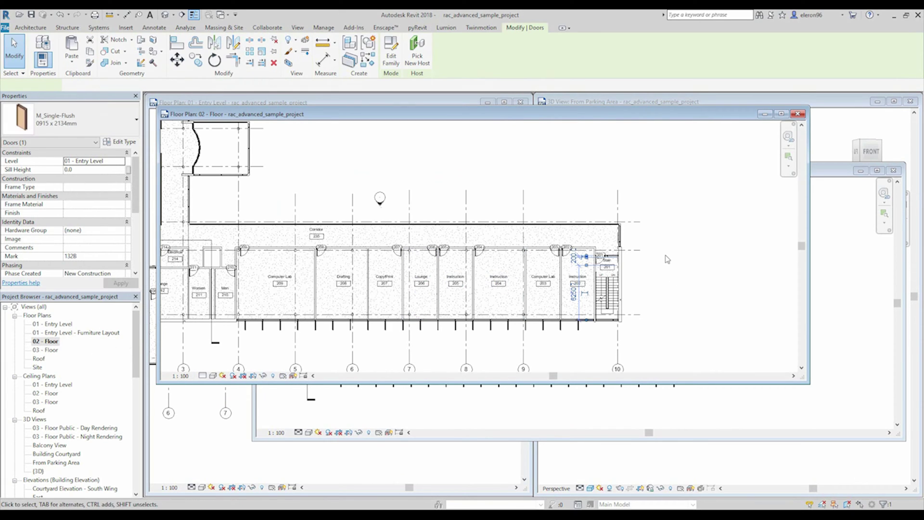
scroll(667, 259, "up", 1)
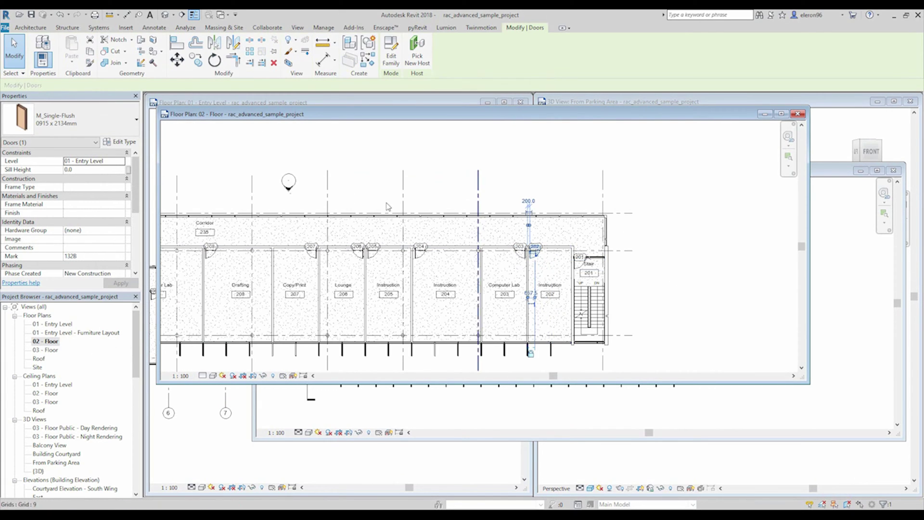
left_click(418, 33)
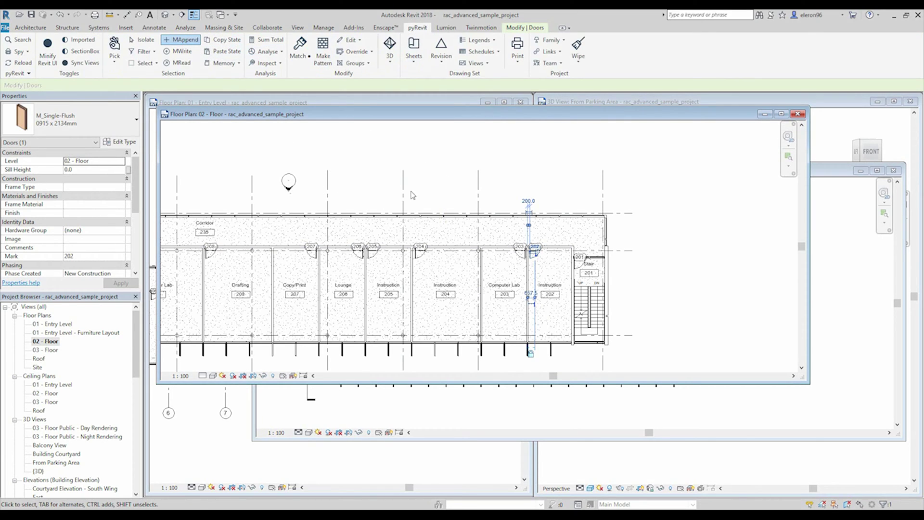
left_click(705, 199)
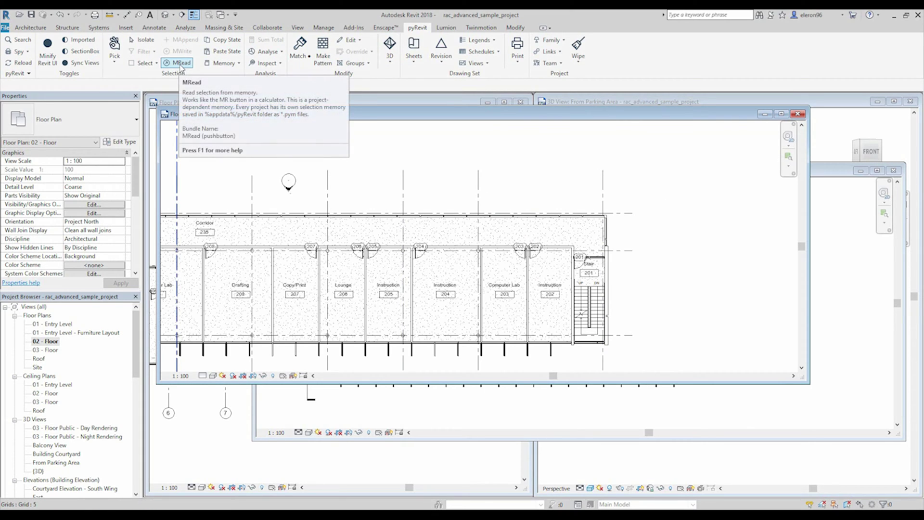
- Restore the five stored elements with MRead and rearrange the 02 - Floor and Furniture Layout windows
left_click_drag(423, 217, 413, 221)
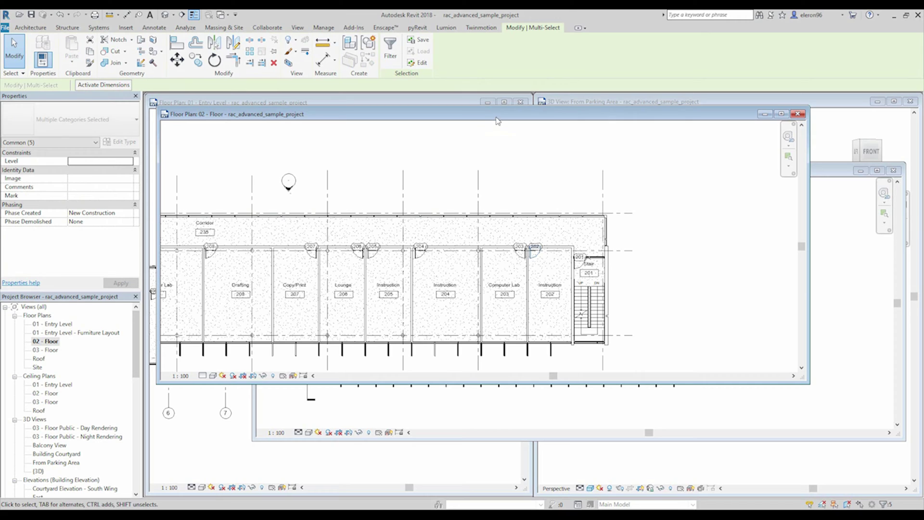
left_click_drag(497, 118, 732, 347)
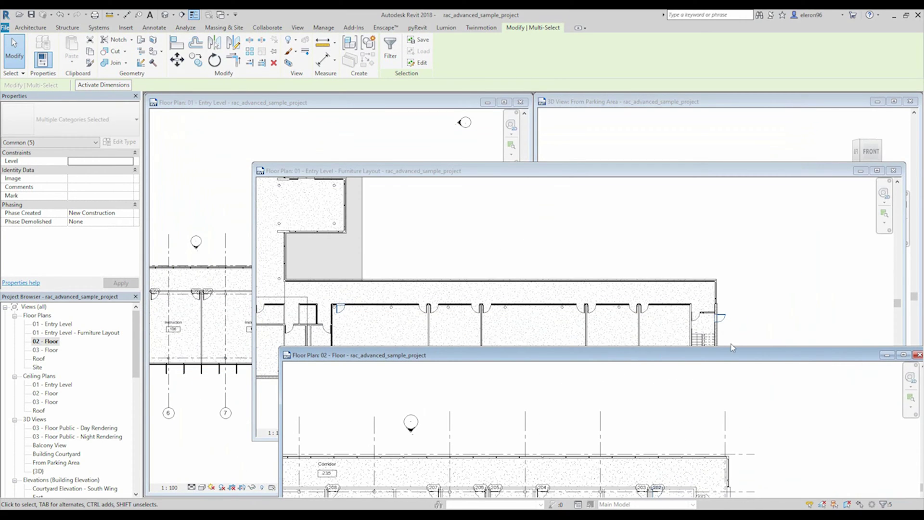
left_click_drag(325, 167, 332, 93)
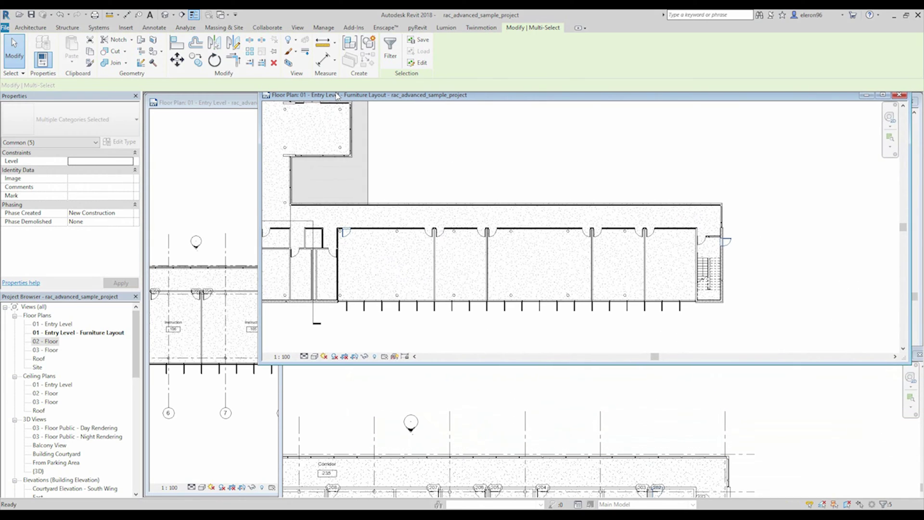
left_click(402, 395)
left_click_drag(432, 356, 371, 171)
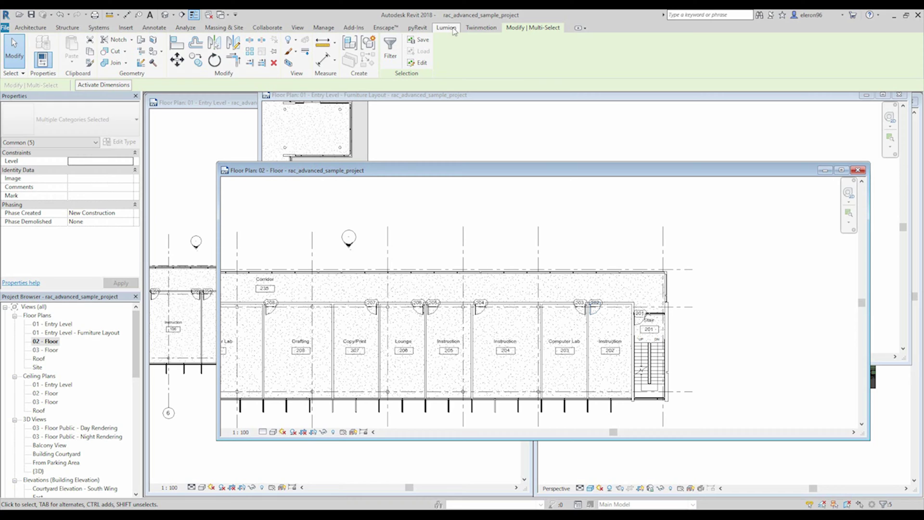
left_click(417, 27)
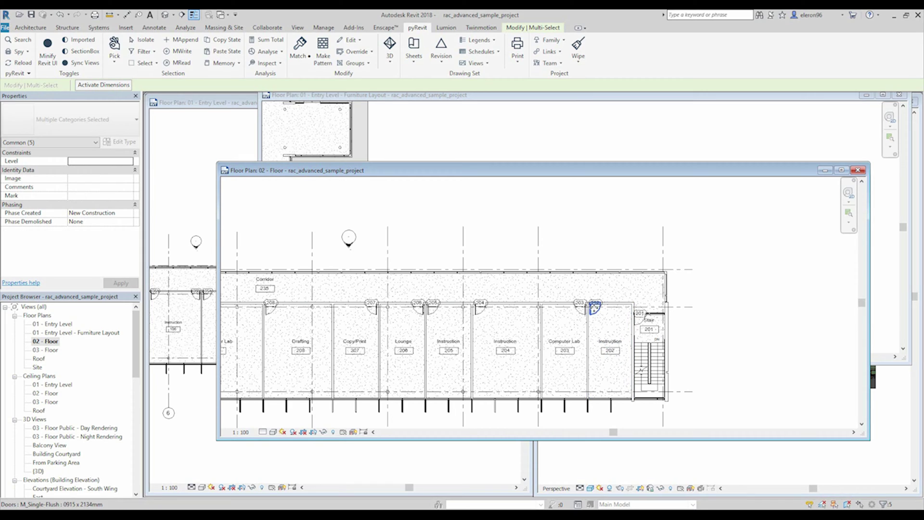
- Select door 202 and deduct it from the pyRevit selection memory
key("Escape")
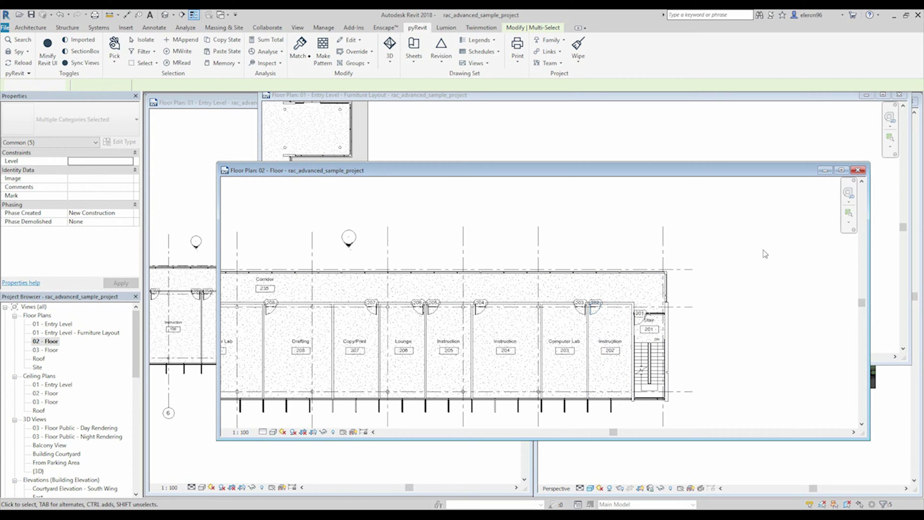
left_click(598, 312)
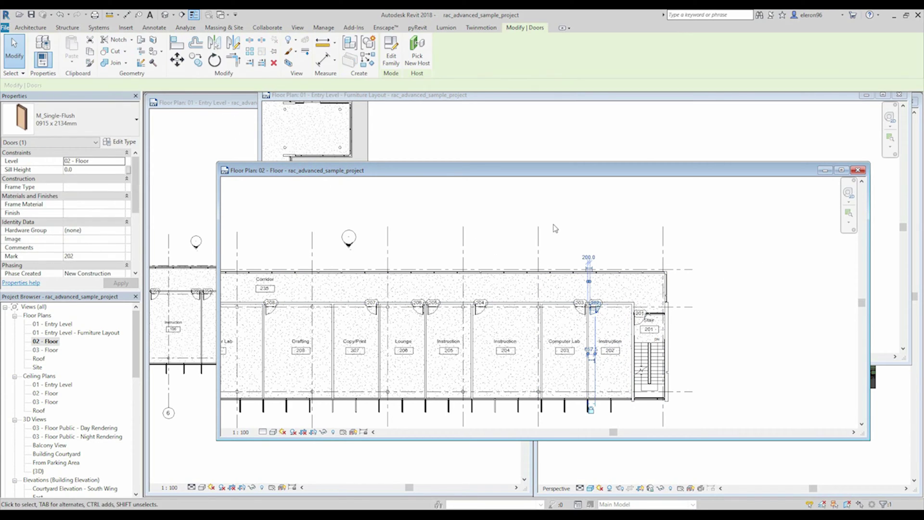
left_click(418, 27)
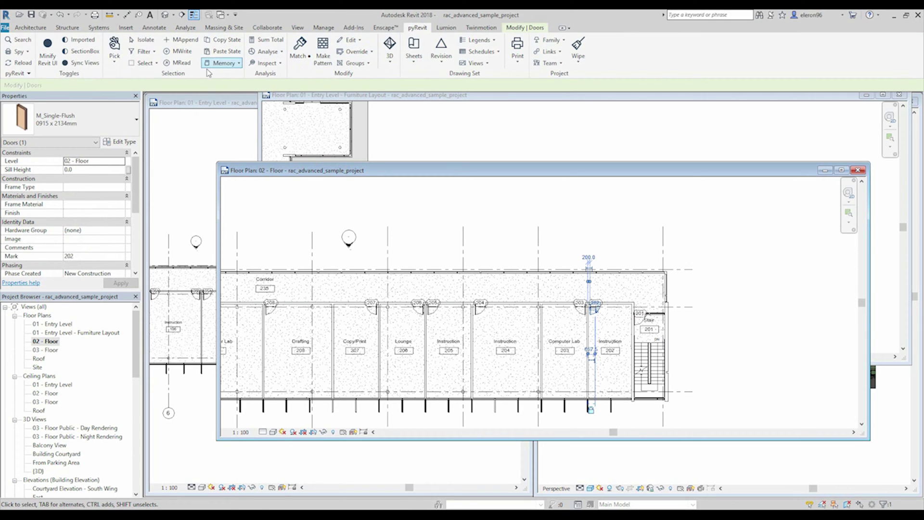
left_click(237, 62)
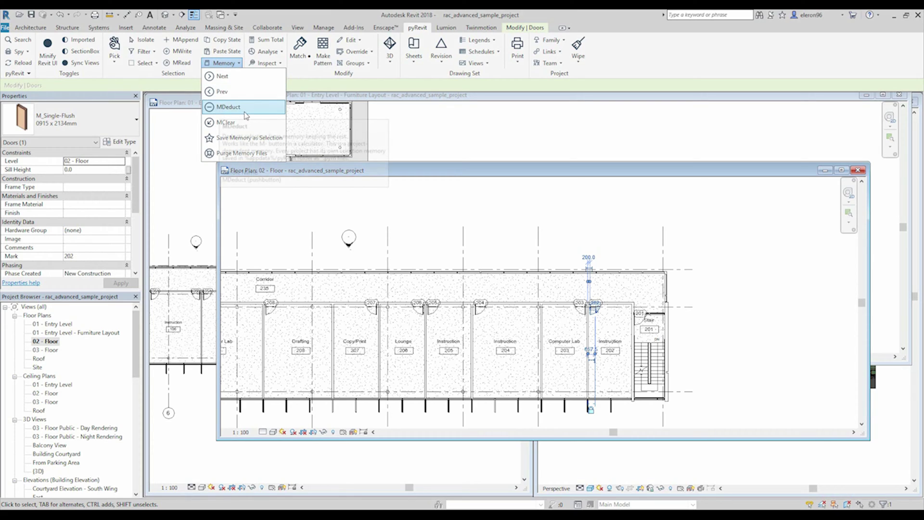
left_click(231, 107)
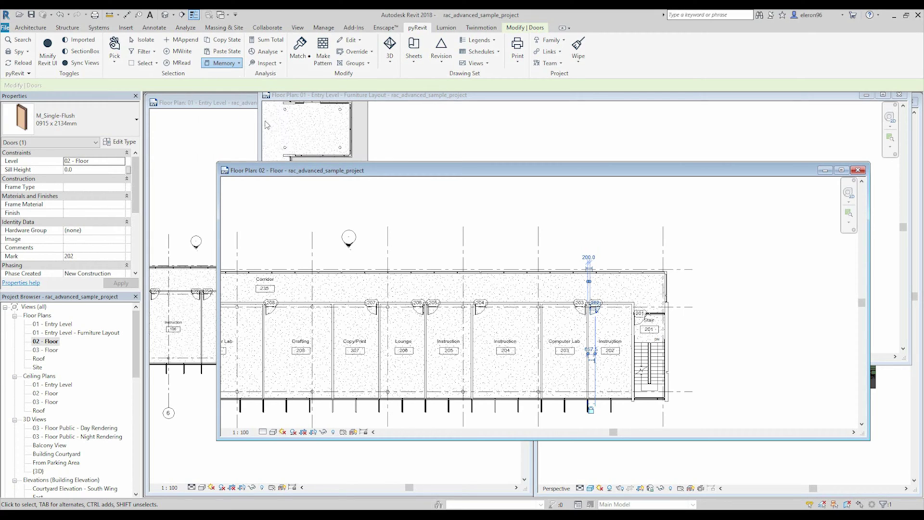
- Recall the remaining four elements, deselect them, and wipe the memory with MClear
left_click(723, 260)
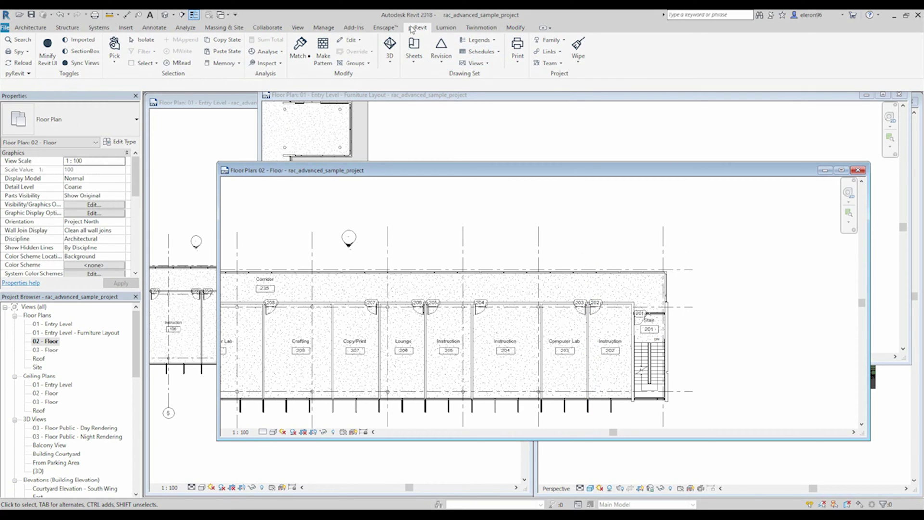
left_click(179, 64)
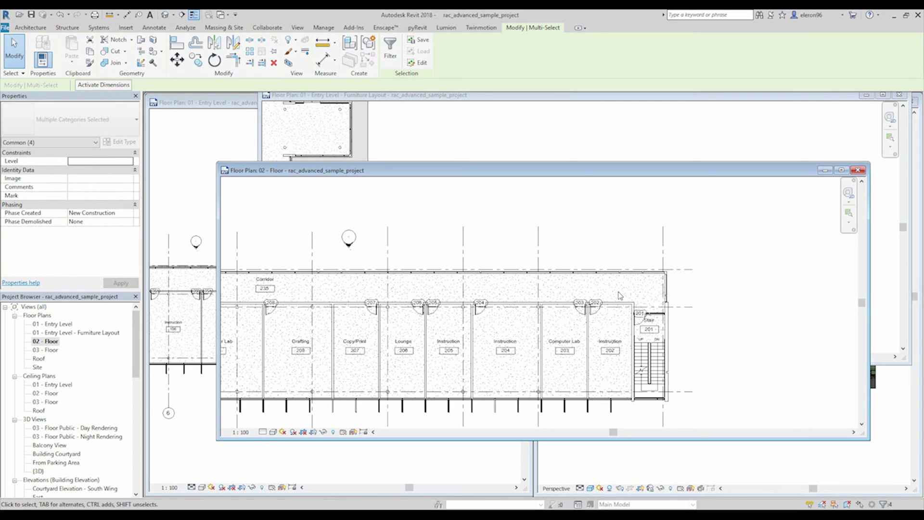
left_click(744, 304)
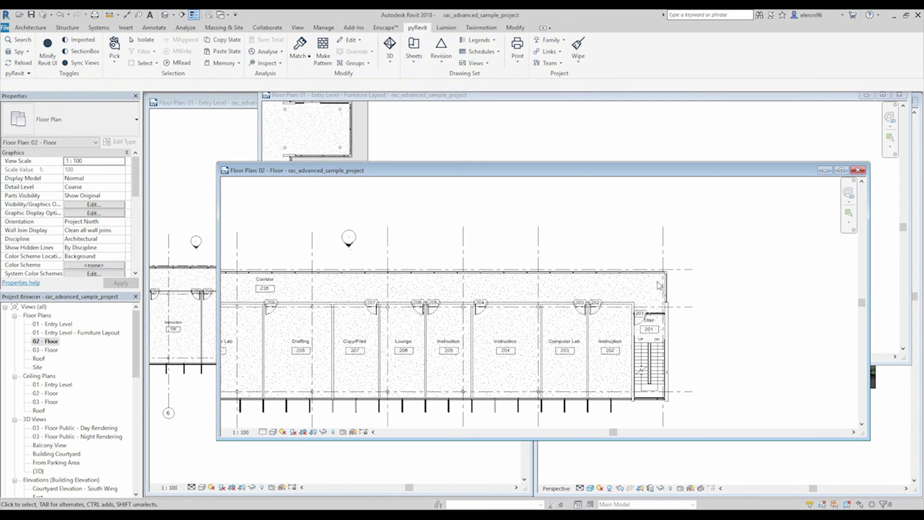
left_click(234, 64)
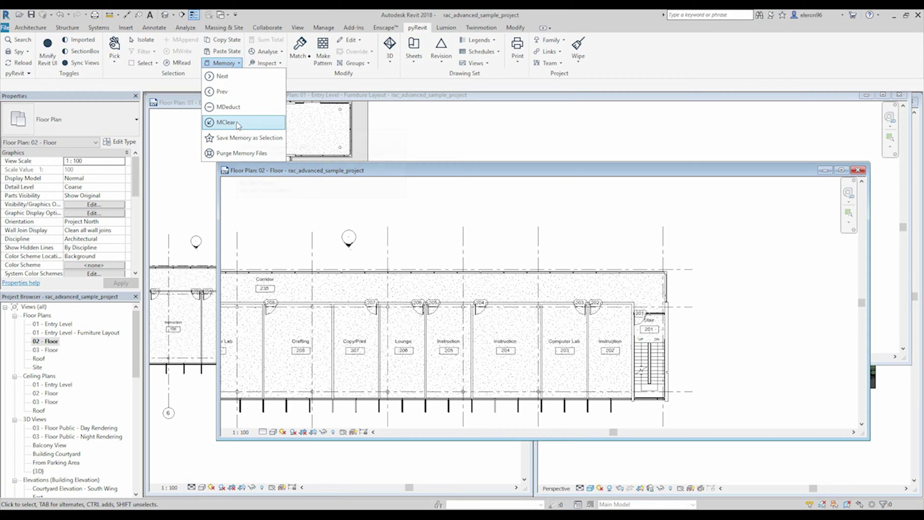
left_click(226, 126)
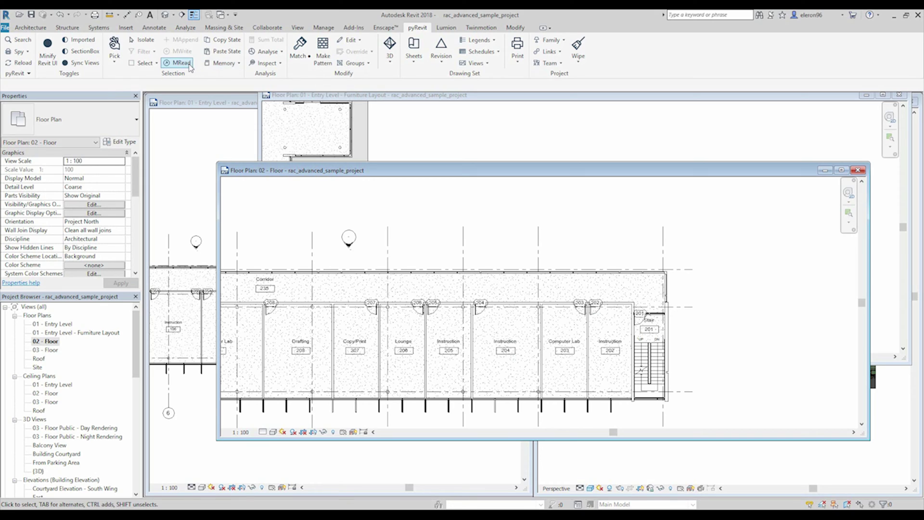
- Move the 02 - Floor window aside and zoom into the 01 - Entry Level plan
left_click_drag(316, 167, 385, 389)
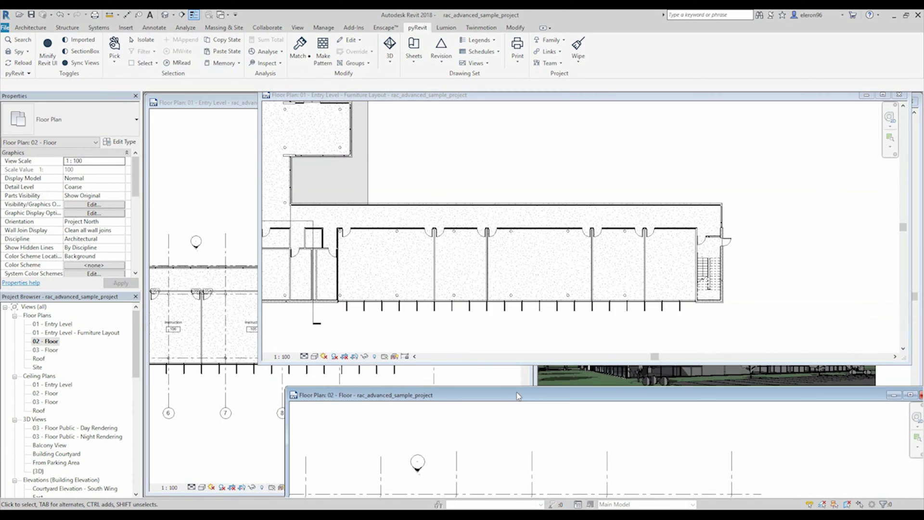
left_click(209, 102)
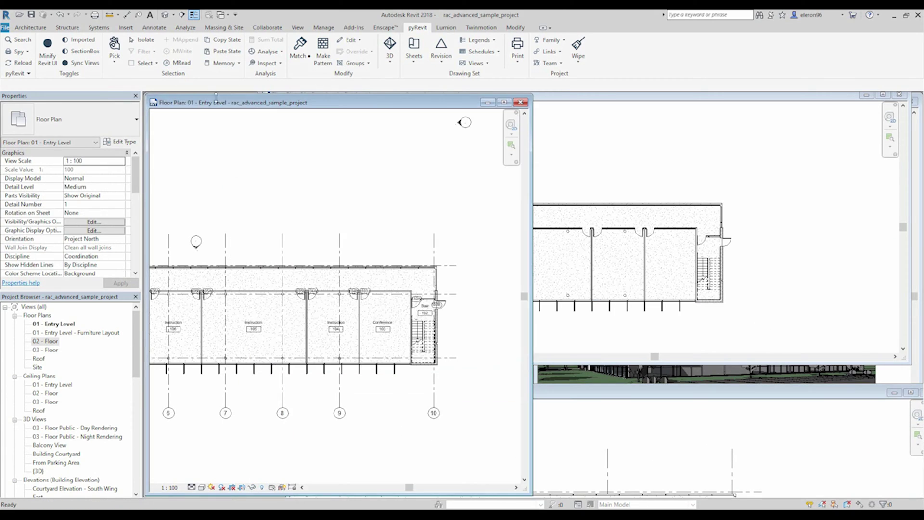
left_click(655, 439)
left_click_drag(608, 397, 545, 200)
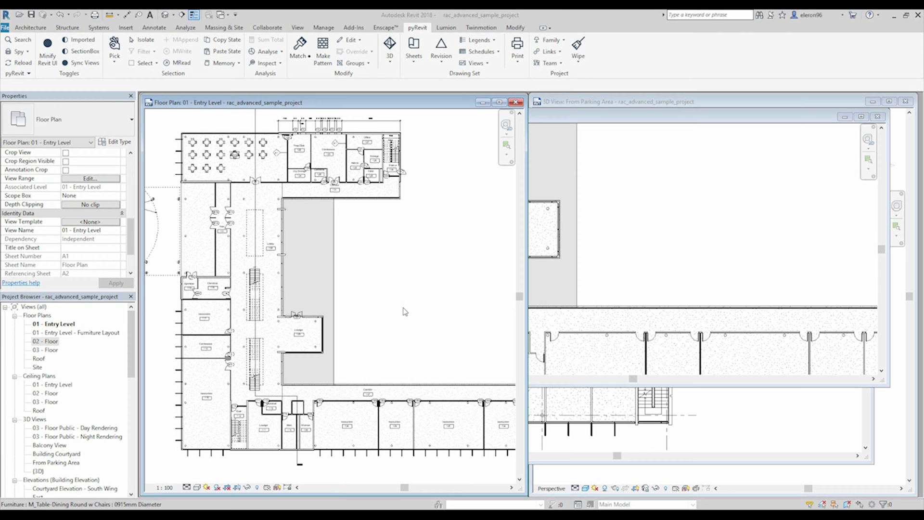
scroll(390, 331, "up", 3)
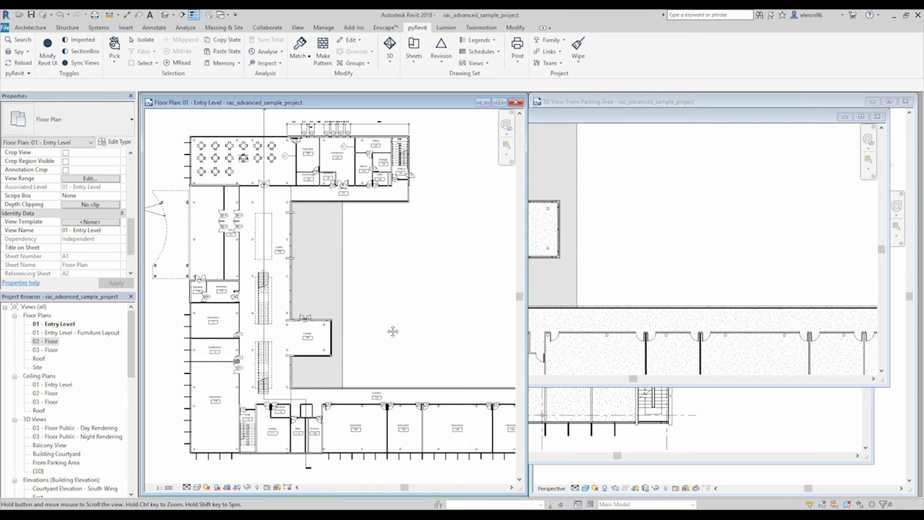
scroll(353, 325, "up", 2)
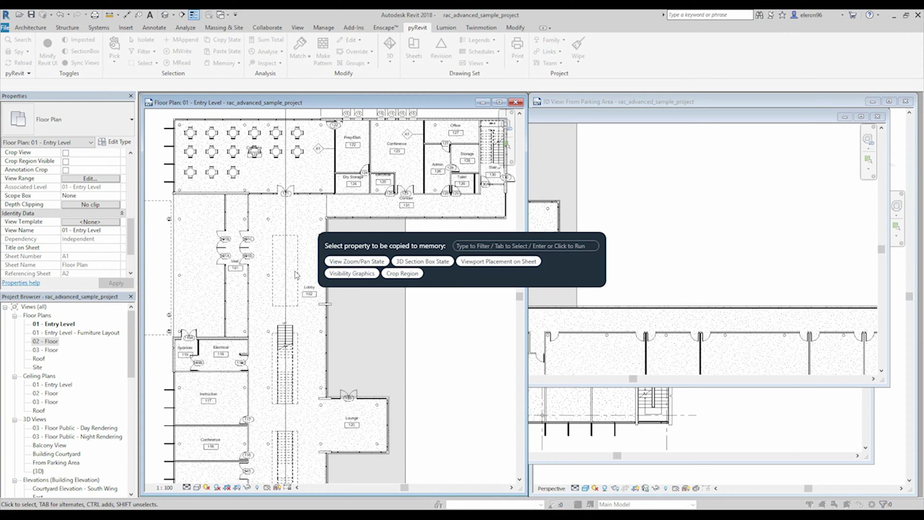
- Zoom Entry Level to the Lobby and copy its View Zoom/Pan State
left_click(369, 272)
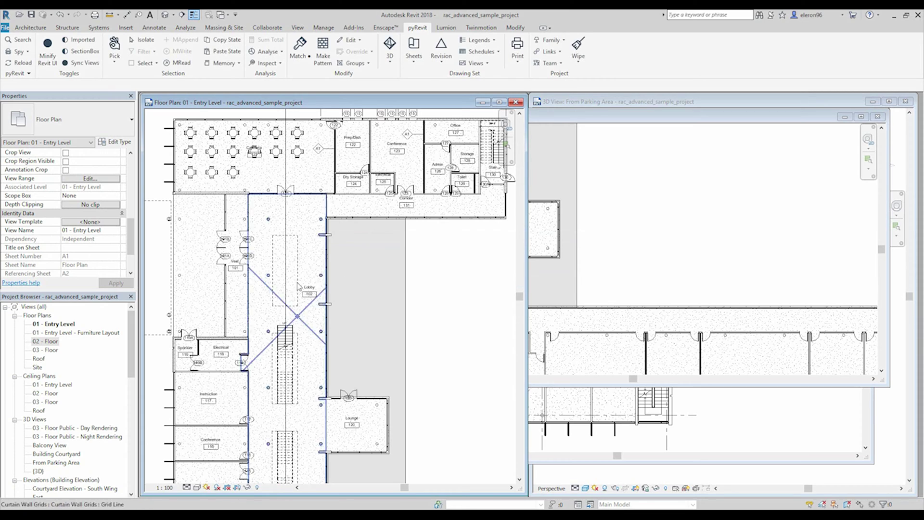
scroll(299, 287, "up", 7)
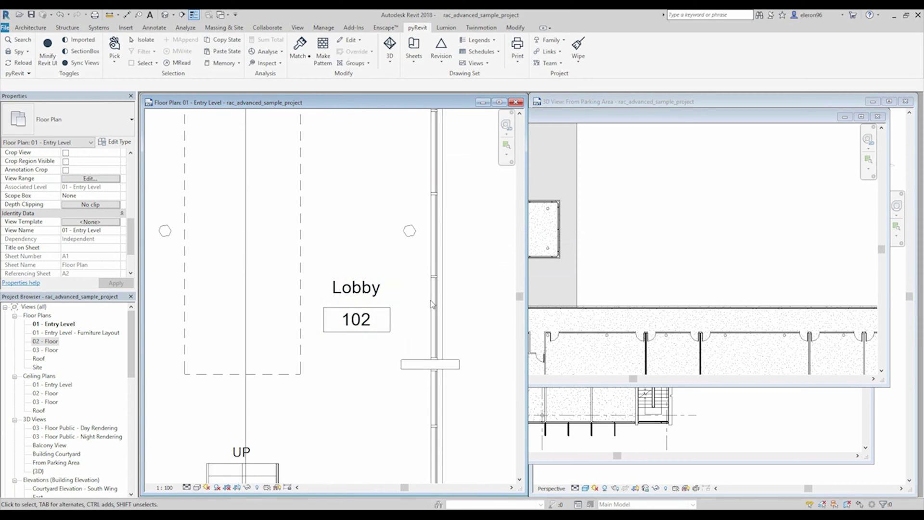
scroll(407, 260, "up", 2)
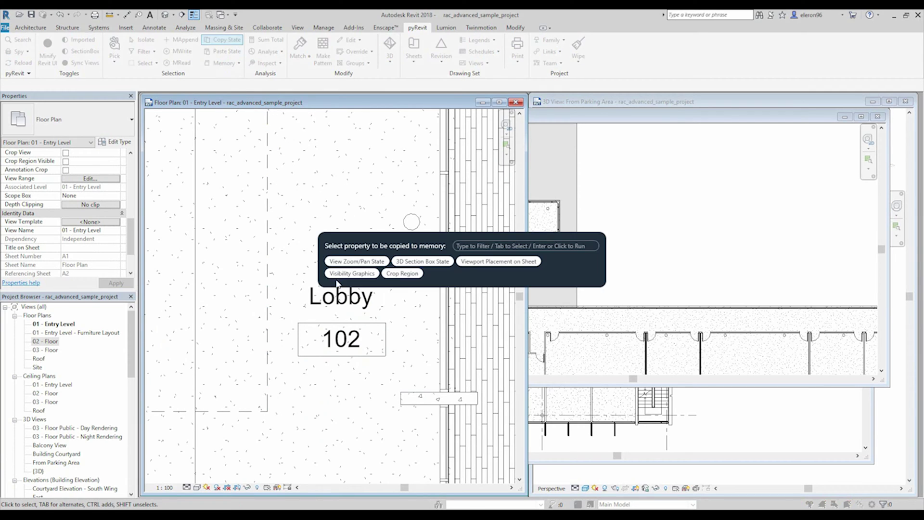
left_click(350, 265)
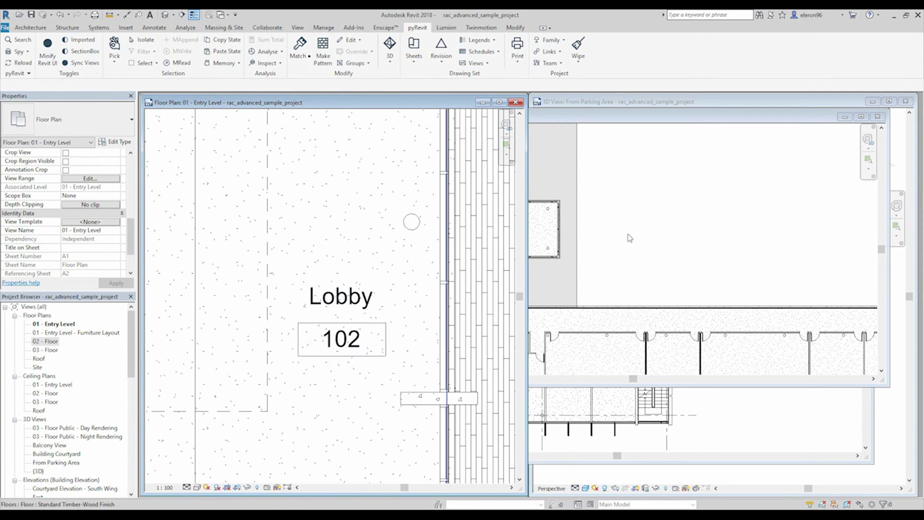
- Paste the copied View Zoom/Pan State into the Furniture Layout plan
left_click(657, 228)
scroll(580, 262, "down", 5)
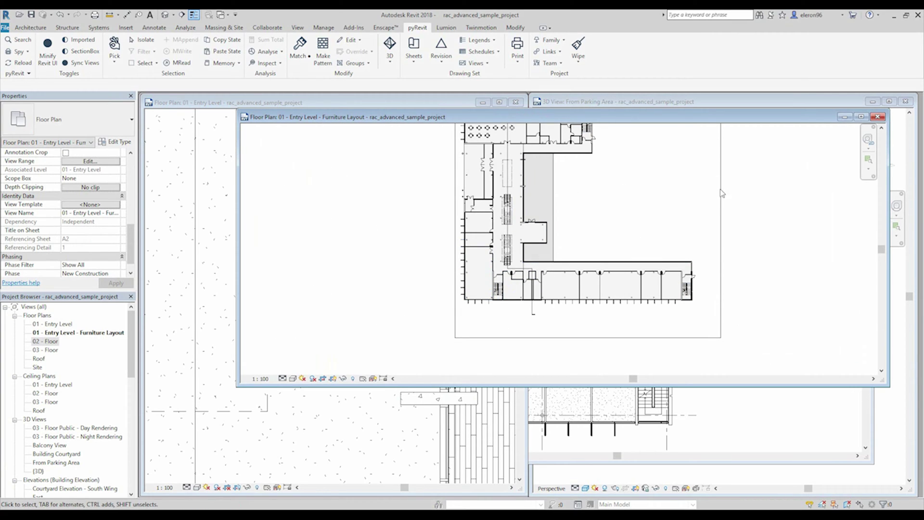
scroll(604, 258, "up", 2)
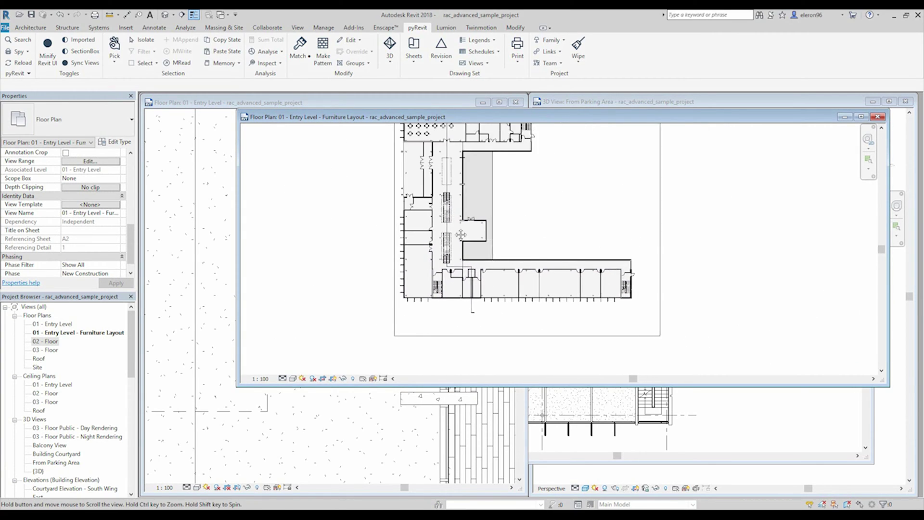
middle_click_drag(712, 221, 461, 237)
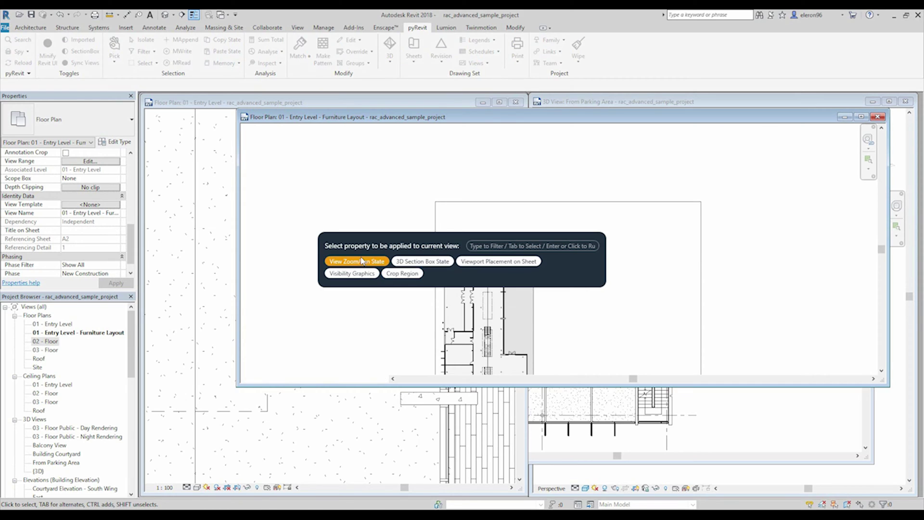
left_click(357, 260)
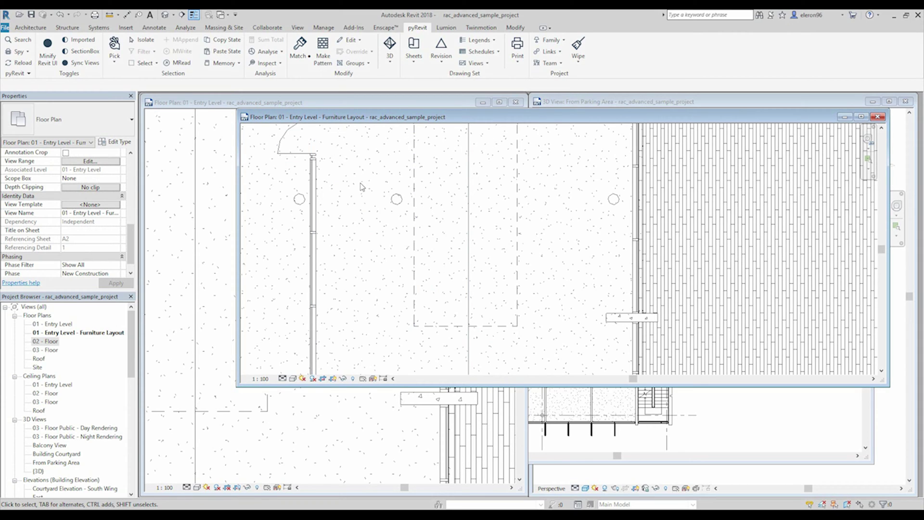
left_click(223, 52)
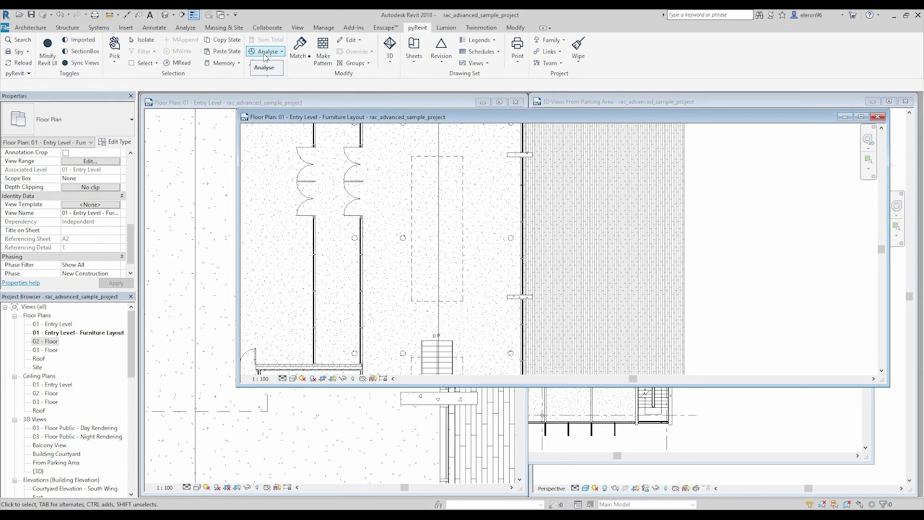
- Set the 01 - Entry Level view range bottom to Unlimited
left_click_drag(310, 120, 601, 142)
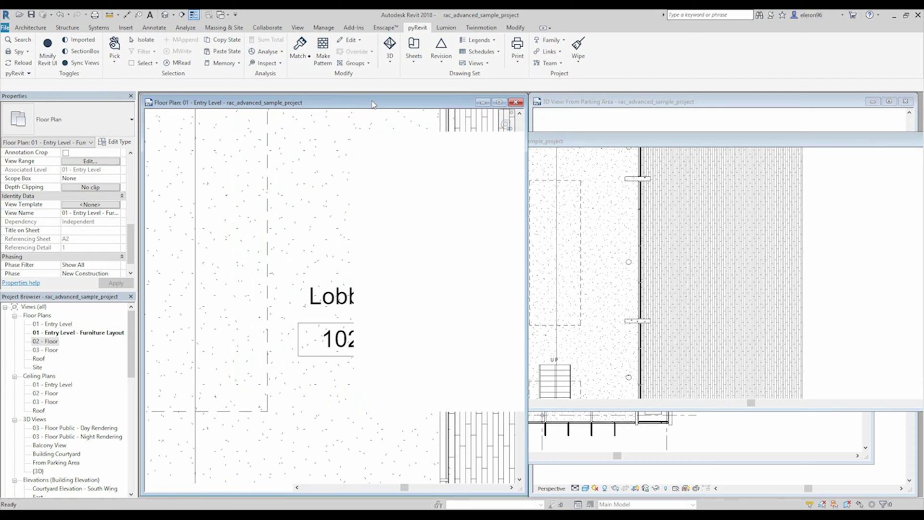
scroll(341, 276, "down", 5)
scroll(341, 276, "down", 6)
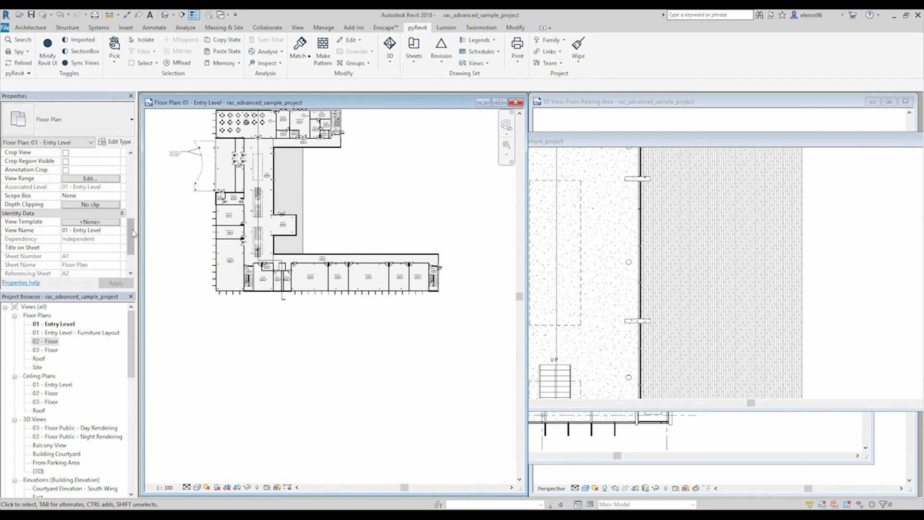
left_click_drag(131, 237, 136, 225)
left_click(90, 213)
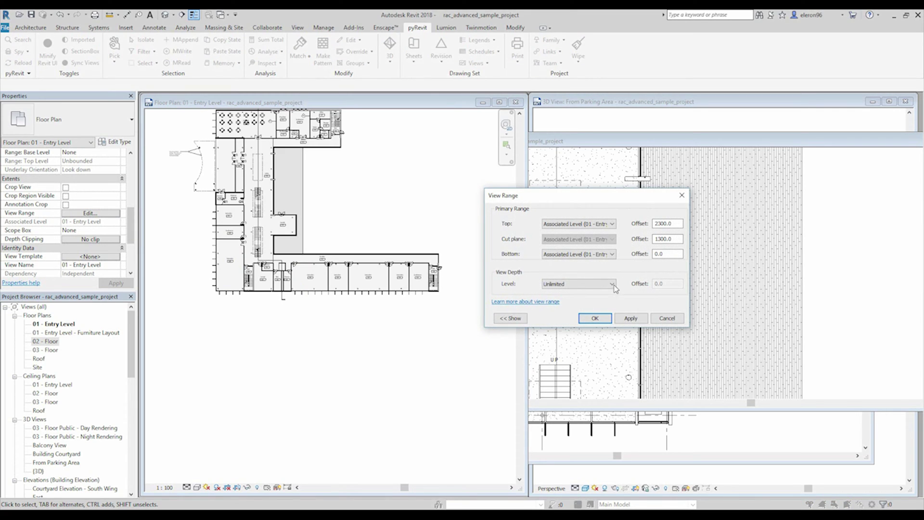
left_click(605, 255)
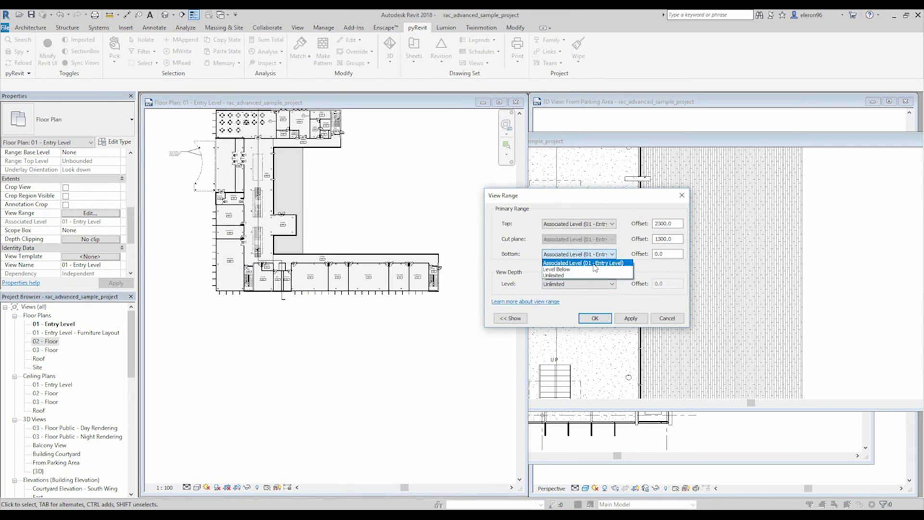
left_click(551, 279)
left_click(595, 318)
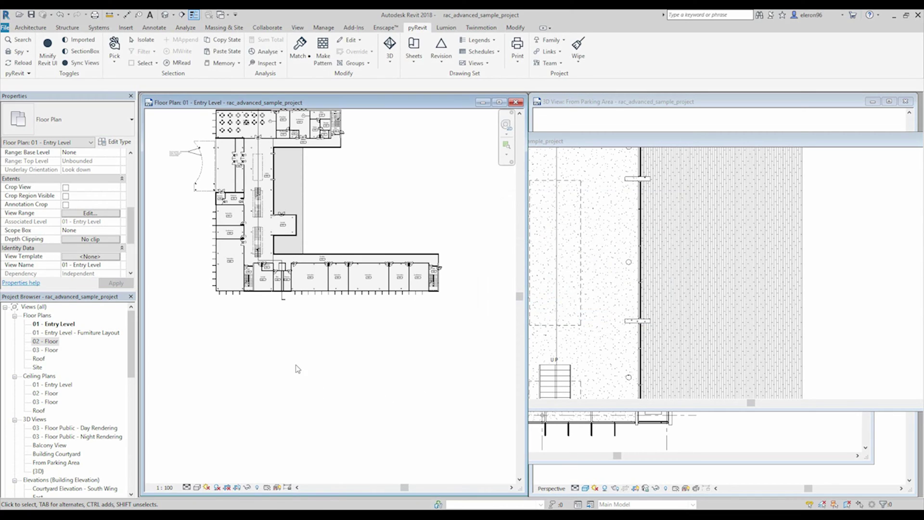
- Reveal hidden elements and unhide the parking area's categories in the Entry Level view
scroll(347, 324, "down", 1)
scroll(316, 330, "up", 1)
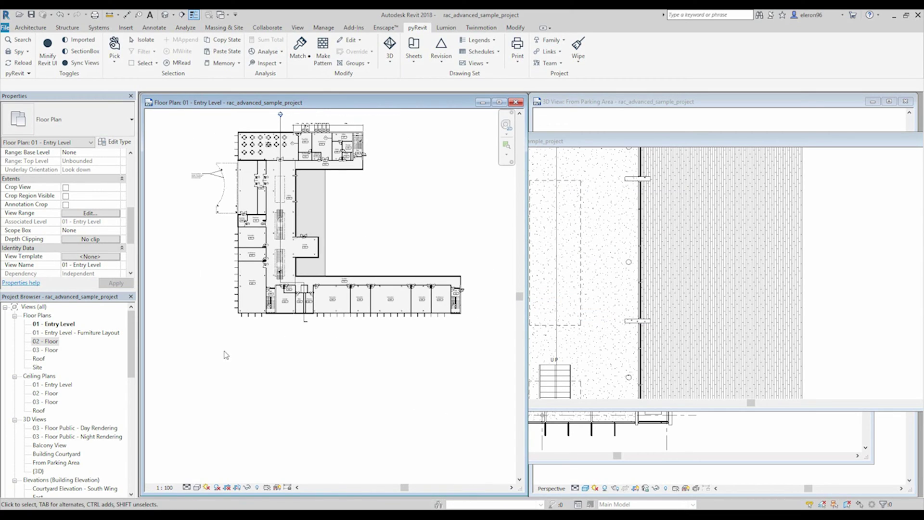
left_click(259, 487)
middle_click_drag(360, 373, 354, 301)
scroll(384, 400, "down", 3)
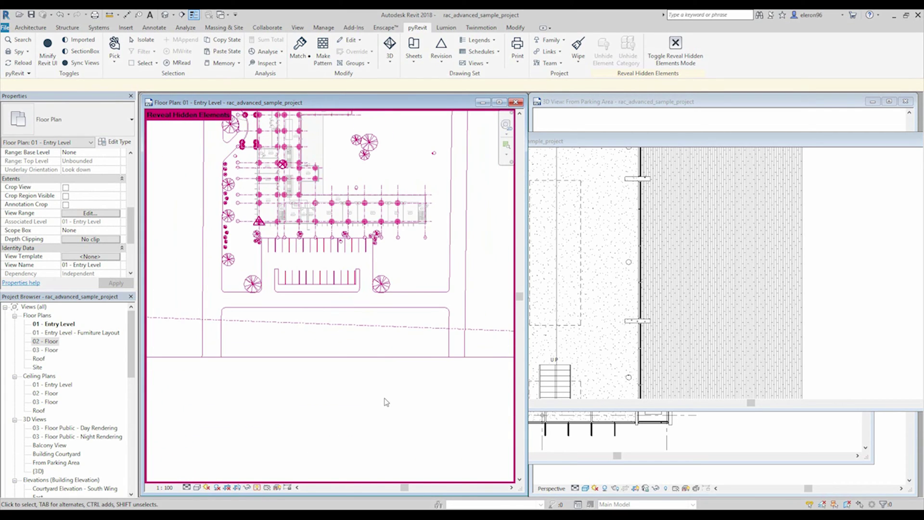
left_click_drag(387, 398, 256, 251)
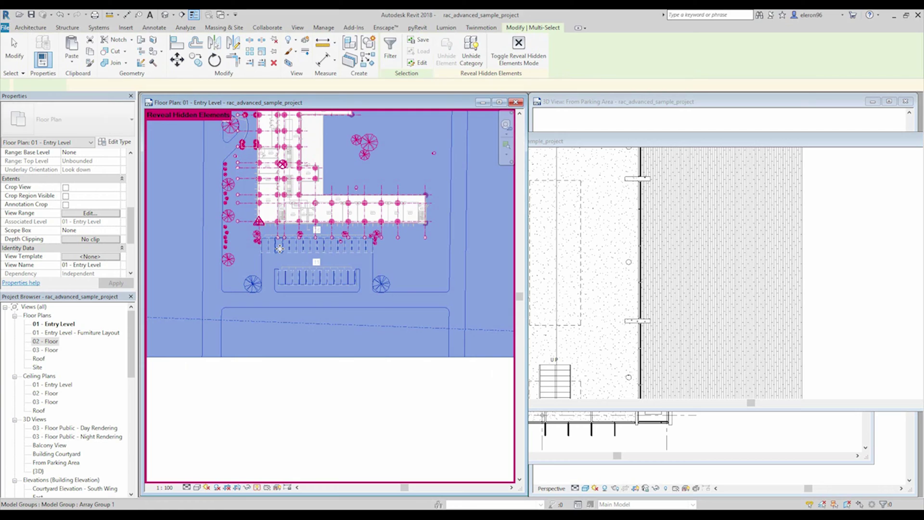
right_click(280, 249)
mouse_move(365, 303)
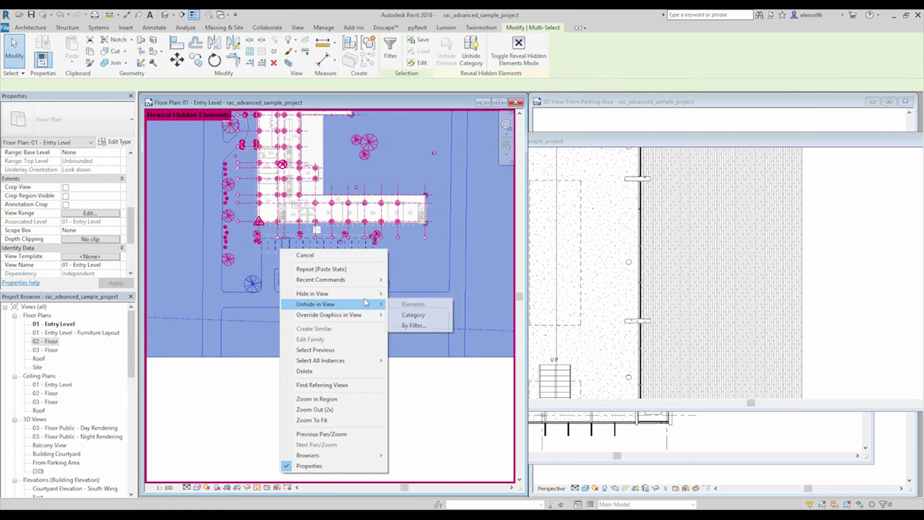
left_click(413, 315)
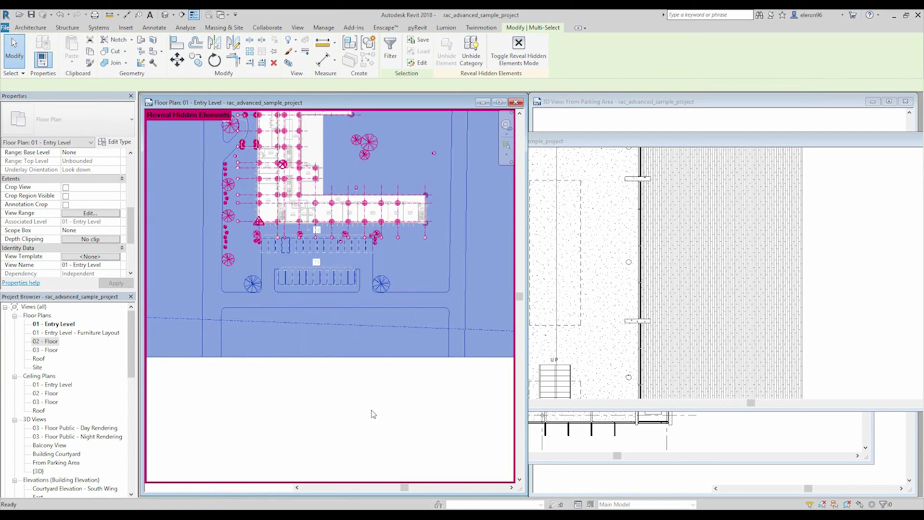
left_click(386, 395)
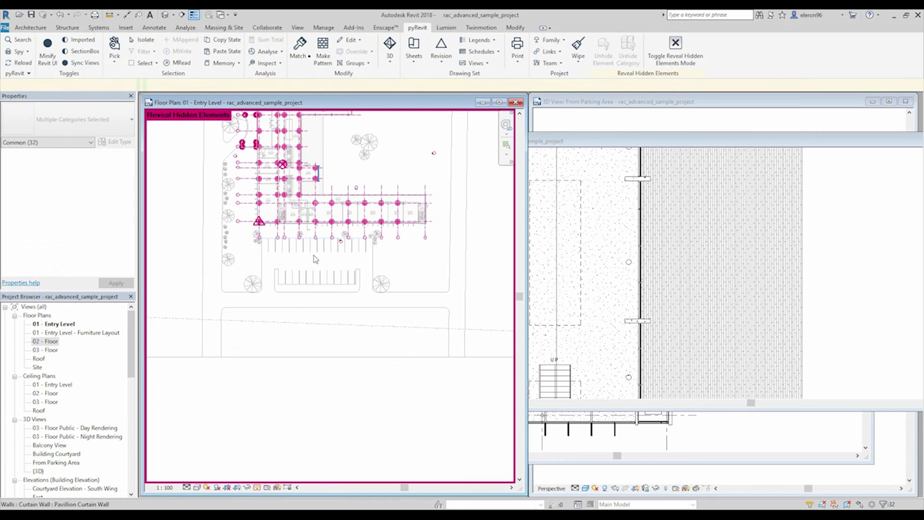
left_click(247, 488)
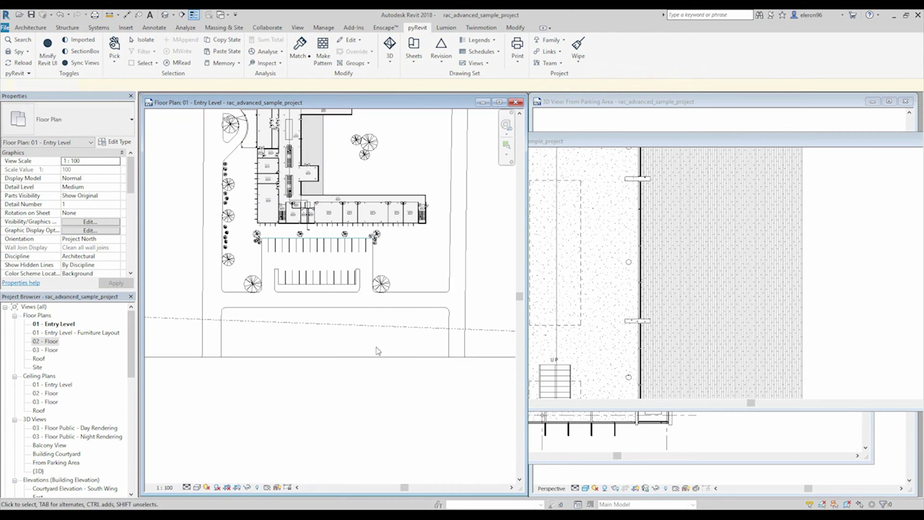
middle_click_drag(401, 332, 403, 400)
scroll(309, 330, "up", 3)
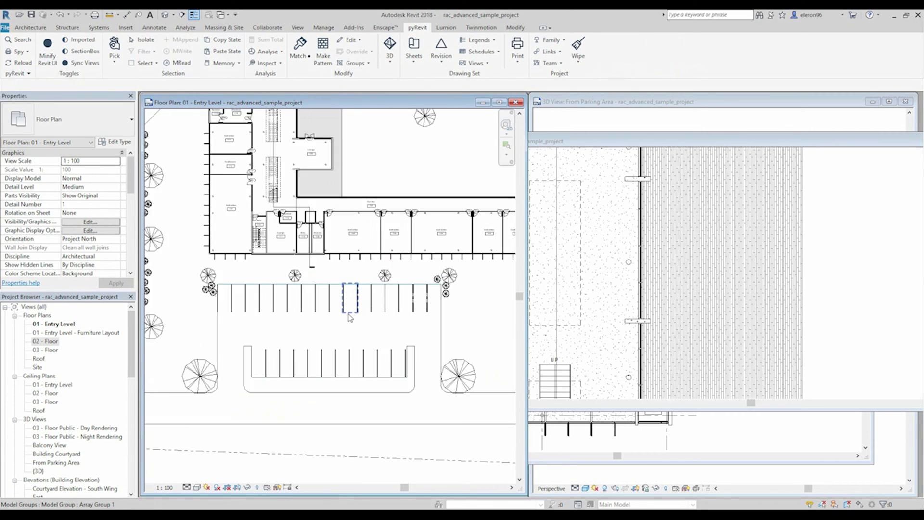
- Count the plan's parking spaces: 27 stalls of type 5480 x 2740mm - 90 deg
left_click(267, 53)
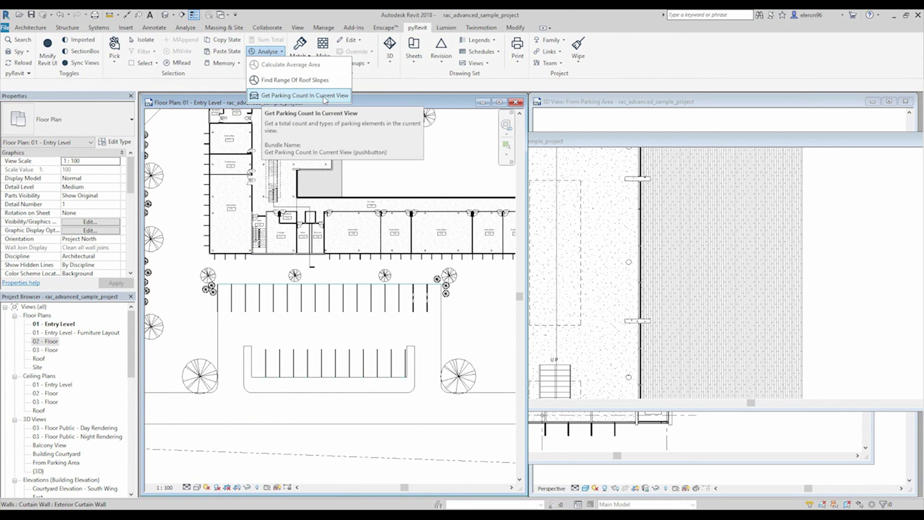
left_click(326, 99)
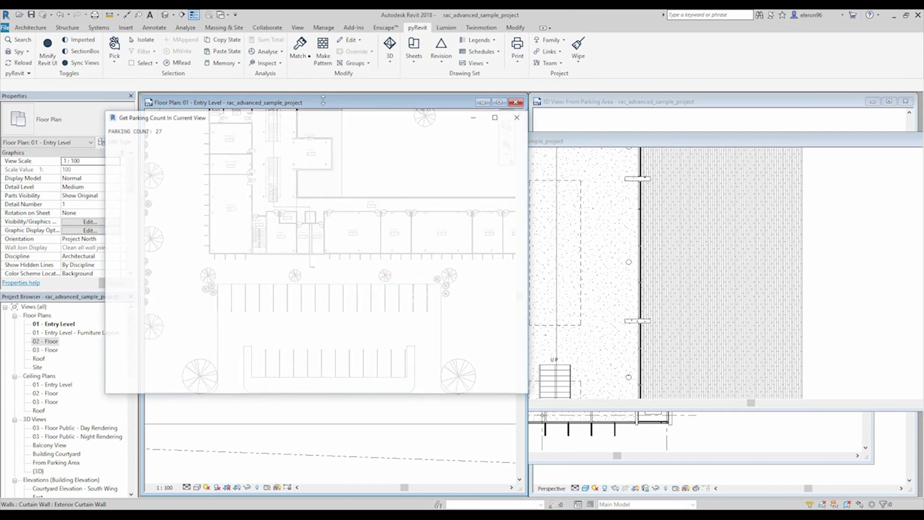
left_click_drag(229, 122, 525, 175)
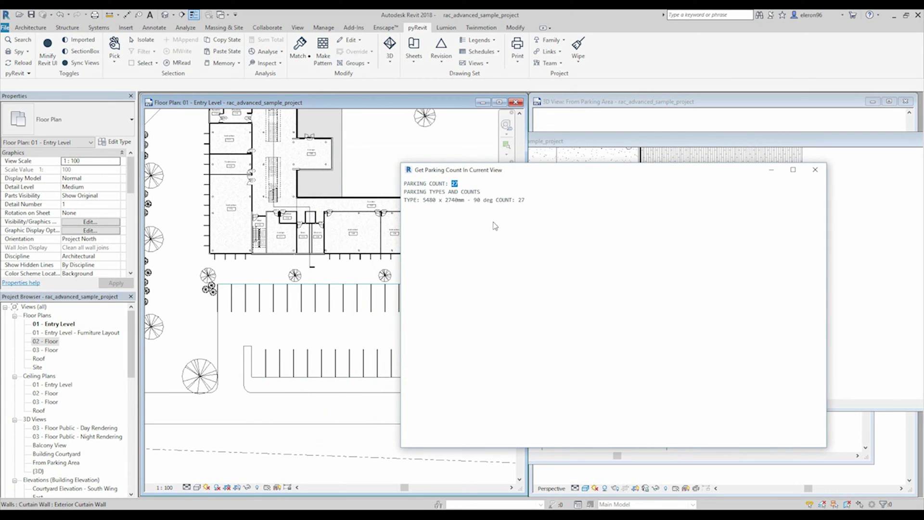
left_click_drag(517, 200, 527, 208)
left_click_drag(421, 200, 478, 202)
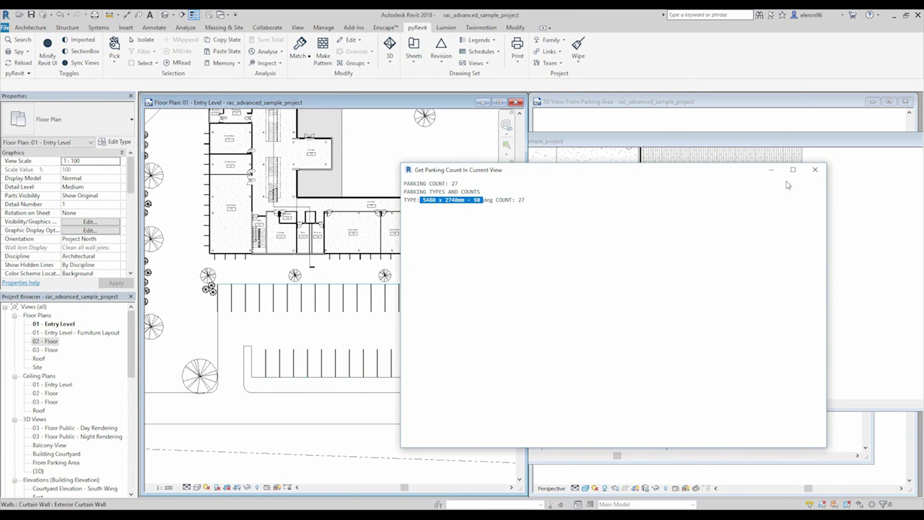
- Close the parking count report and select the arrayed row of parking stalls
left_click(816, 170)
middle_click_drag(269, 340, 280, 324)
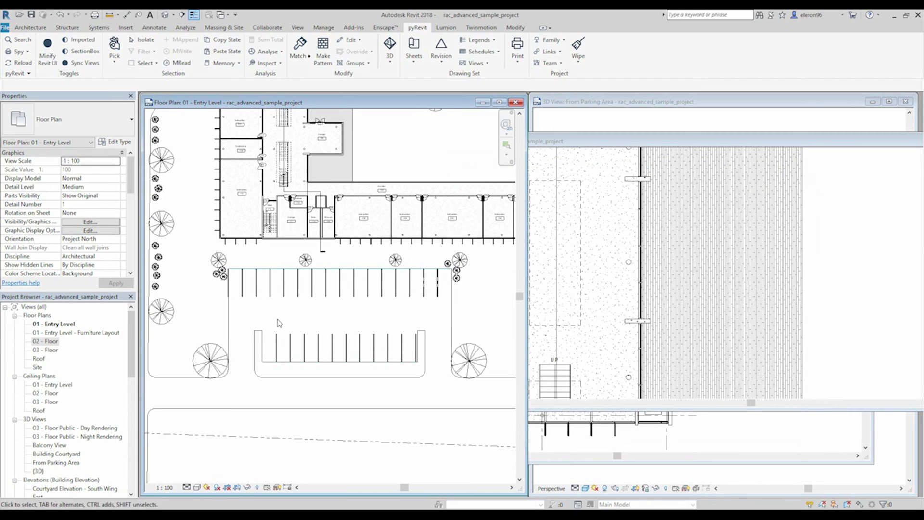
left_click(292, 343)
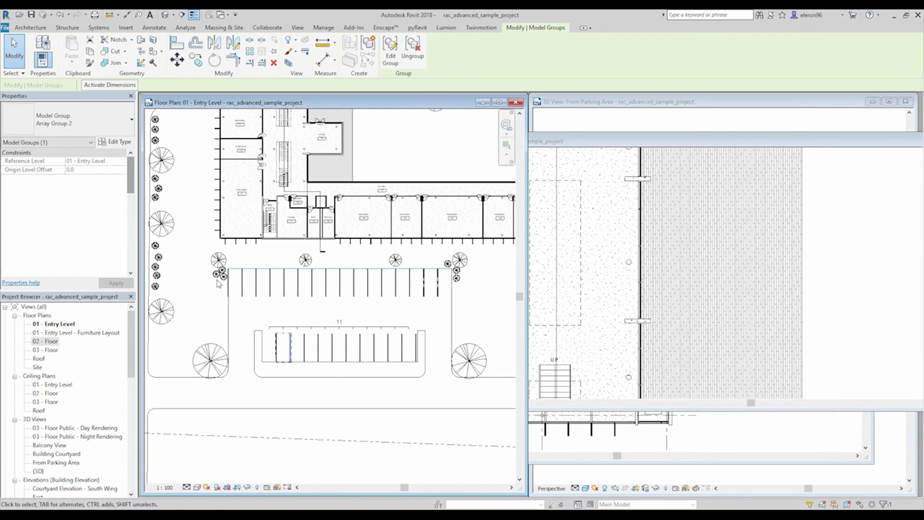
left_click(90, 127)
left_click(90, 129)
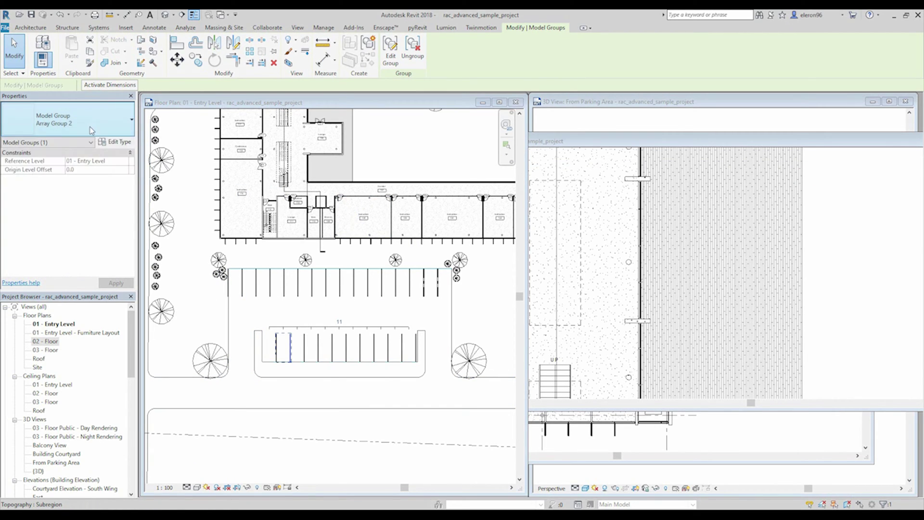
- Edit the group, switch one stall to 4800 x 2400mm - 80 deg, and finish
left_click(391, 51)
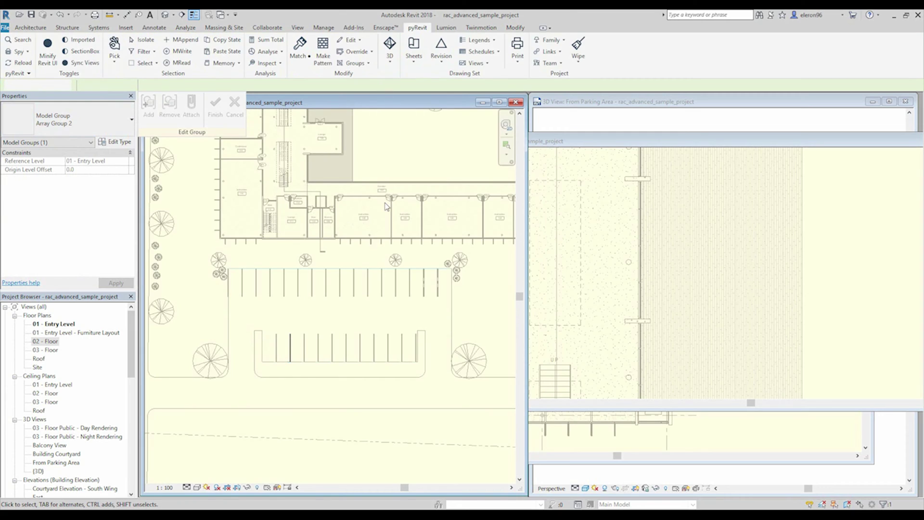
left_click(283, 342)
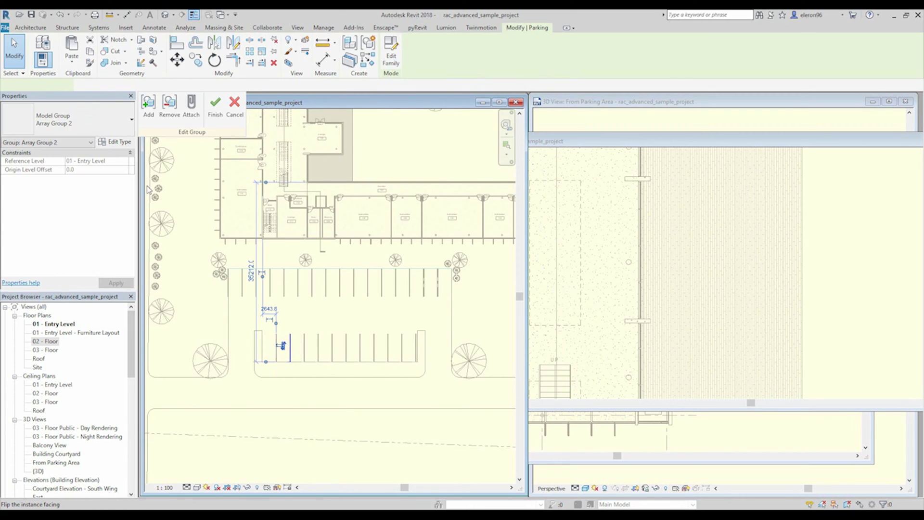
left_click(104, 124)
left_click(104, 199)
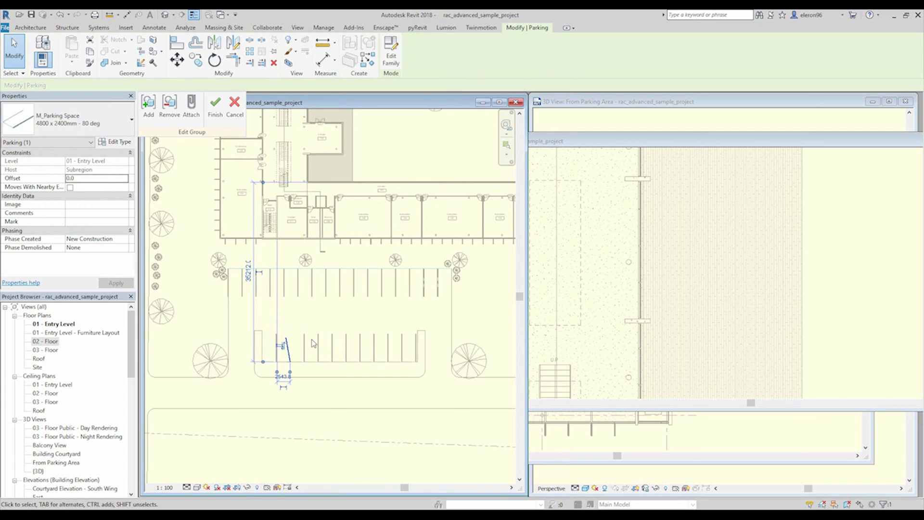
left_click(327, 347)
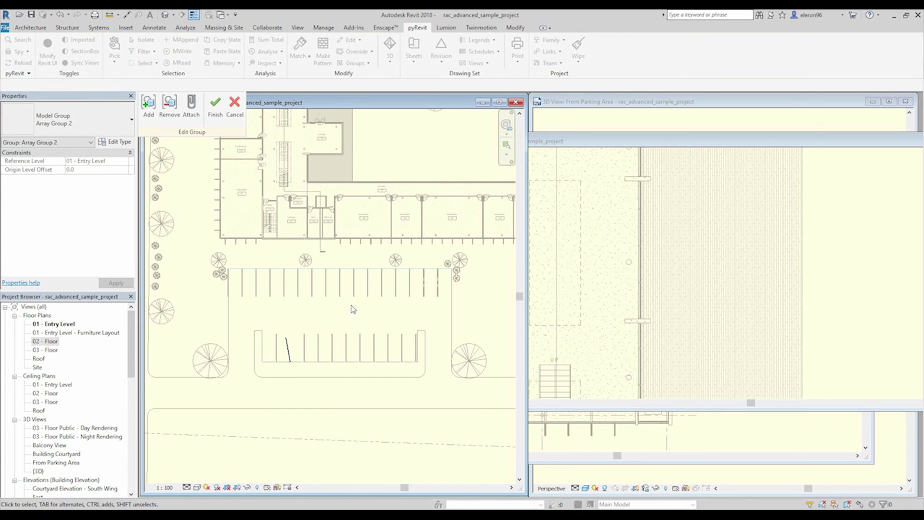
left_click(214, 108)
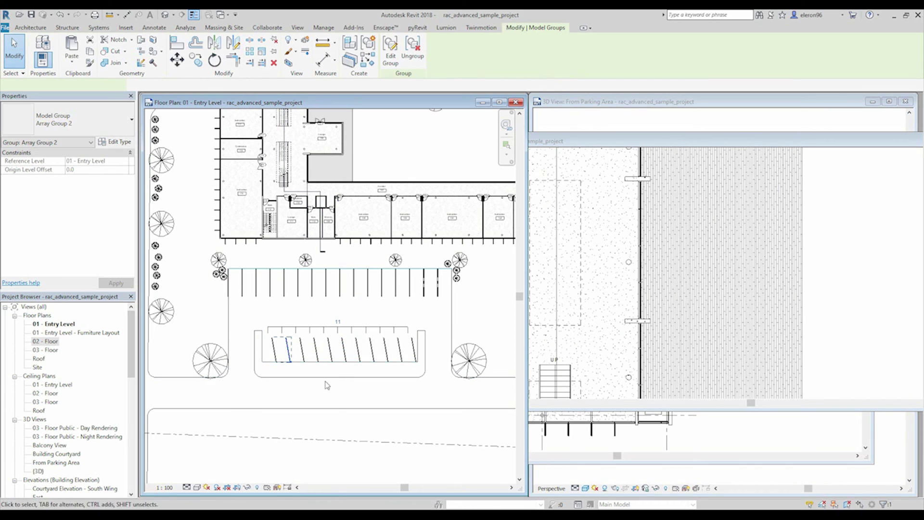
left_click(307, 470)
left_click(266, 51)
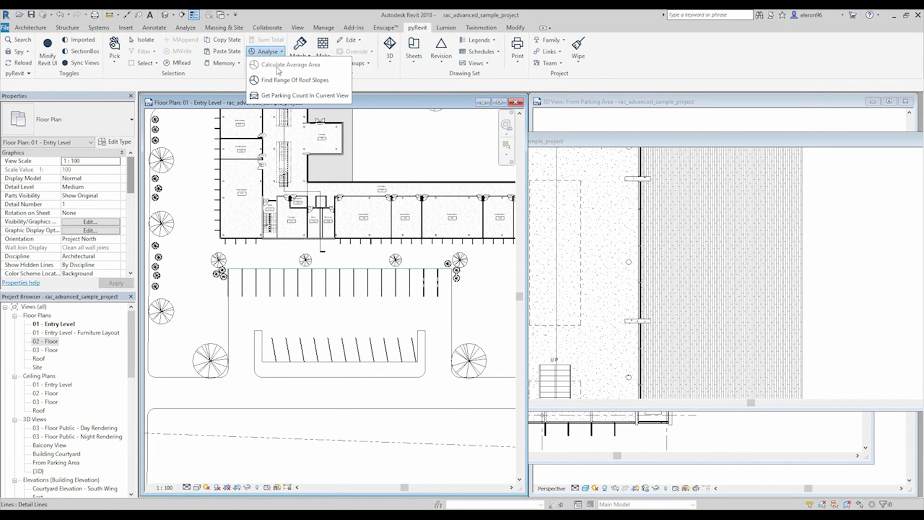
left_click(299, 95)
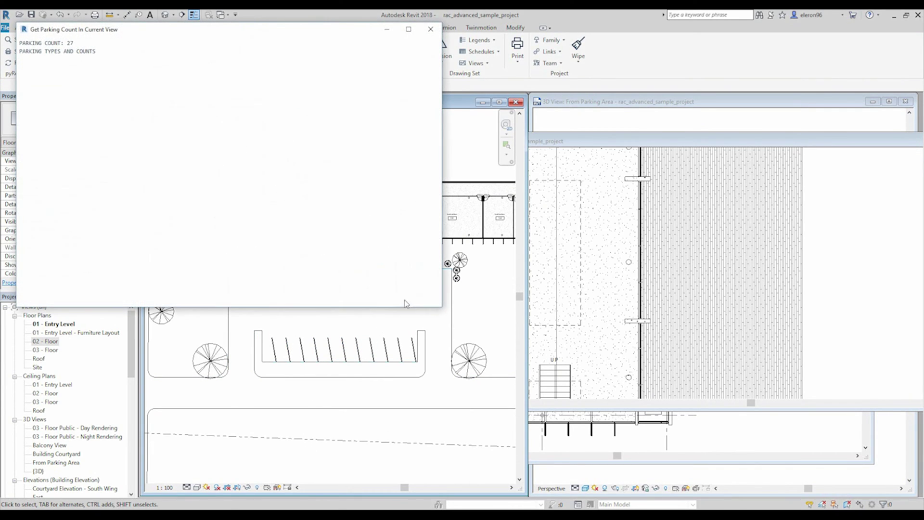
left_click_drag(148, 36, 494, 128)
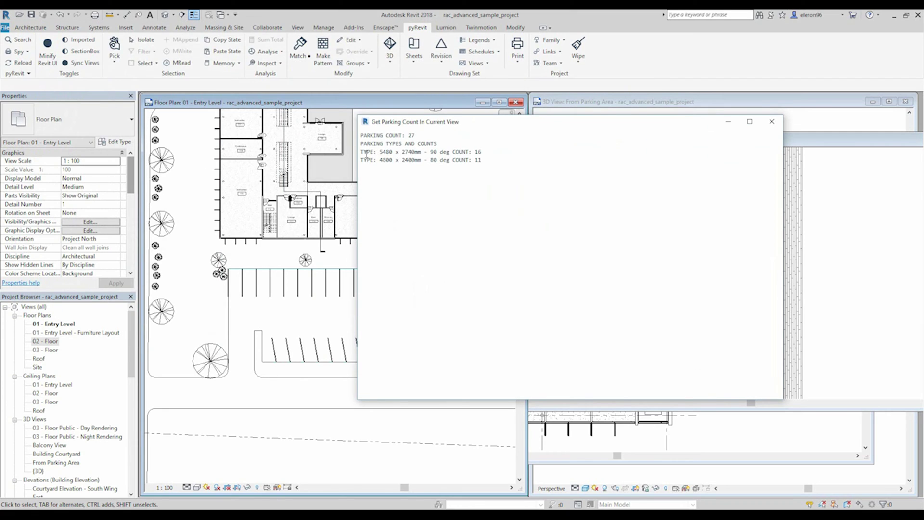
left_click_drag(361, 153, 449, 153)
left_click(487, 164)
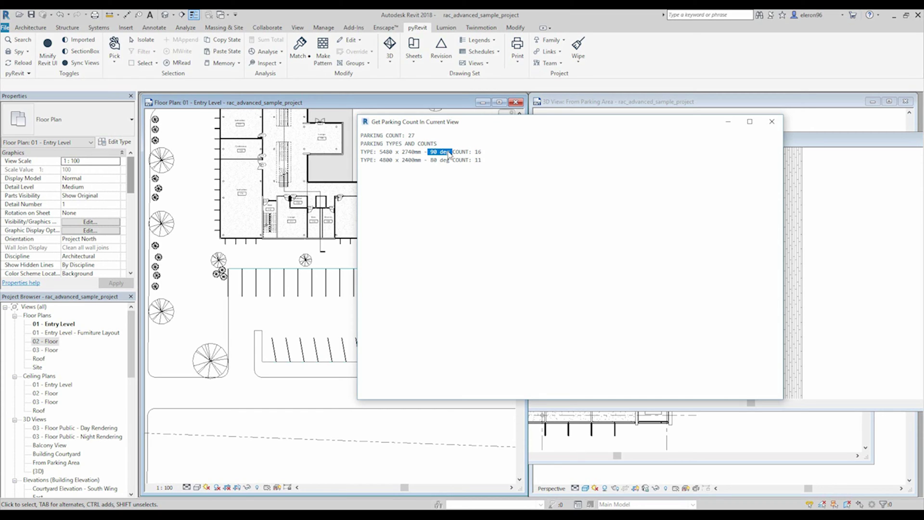
left_click(773, 122)
middle_click_drag(407, 330, 366, 331)
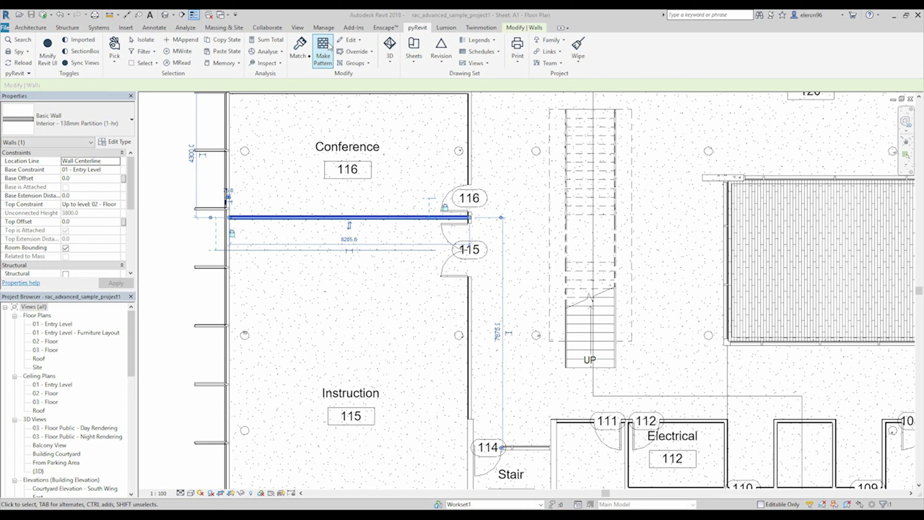
- Make the temporary 4300 dimension by the Conference room wall permanent and move it left
left_click(357, 52)
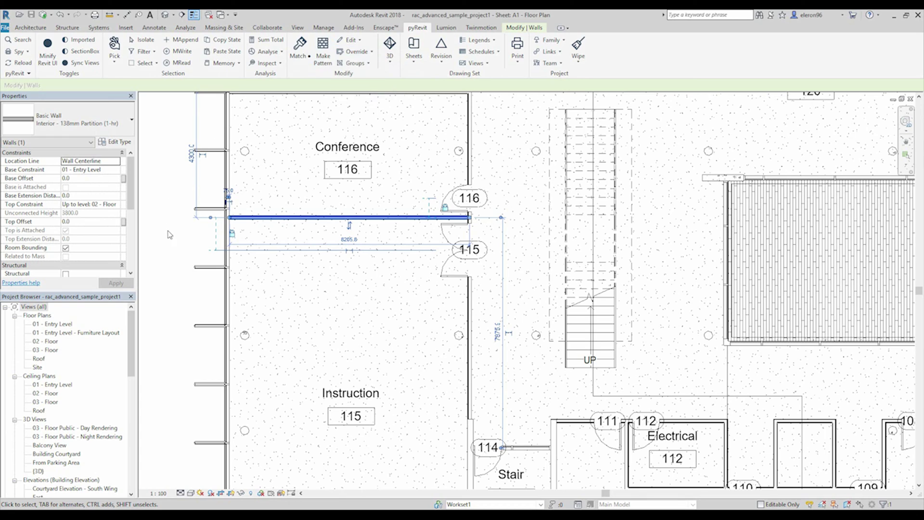
middle_click_drag(201, 182, 304, 260)
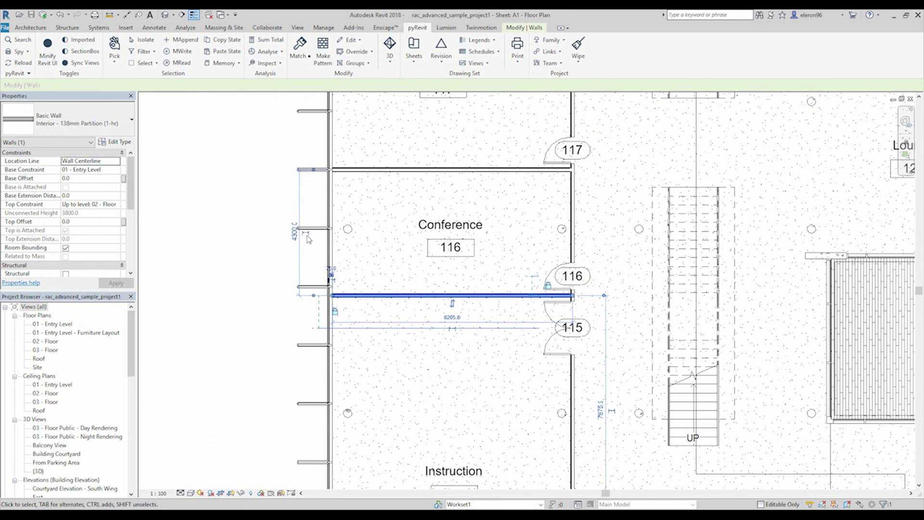
left_click(306, 233)
left_click(299, 260)
left_click_drag(299, 260, 262, 260)
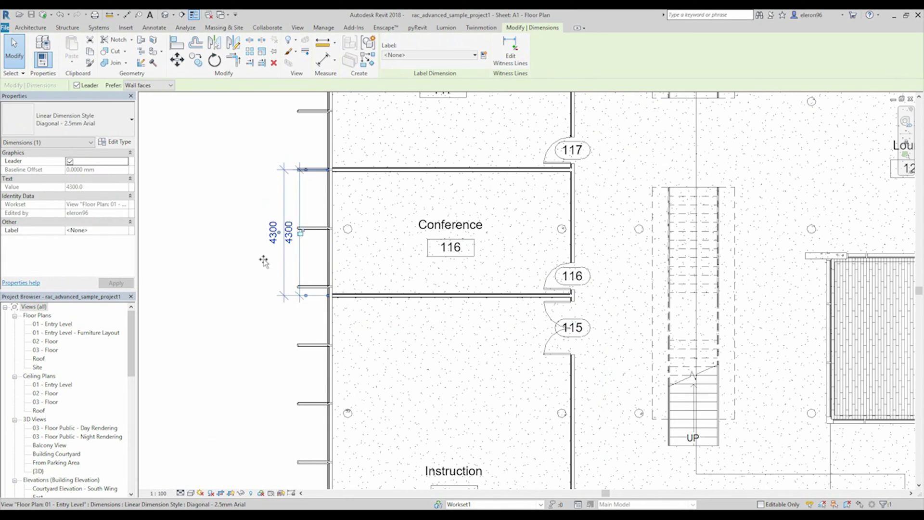
- Add a plus/minus prefix with pyRevit Override Dims so it reads ± 4300
left_click(418, 27)
left_click(359, 51)
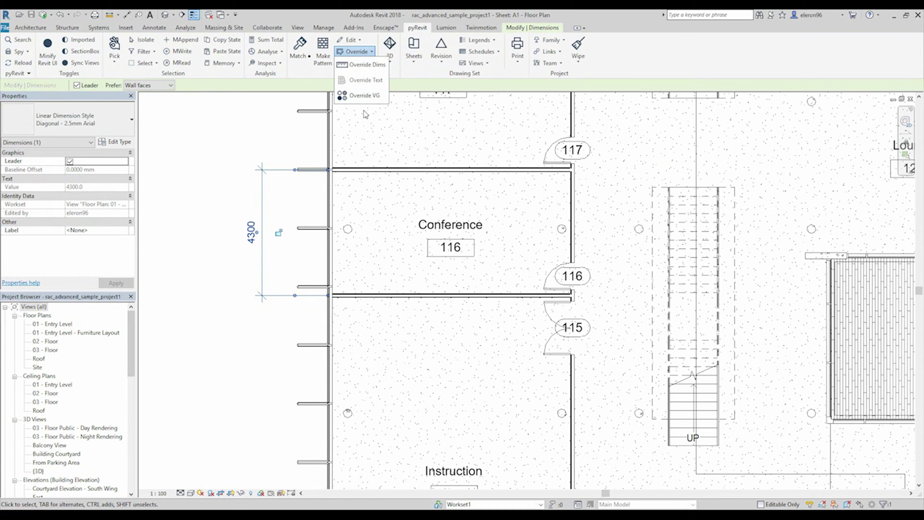
left_click(365, 65)
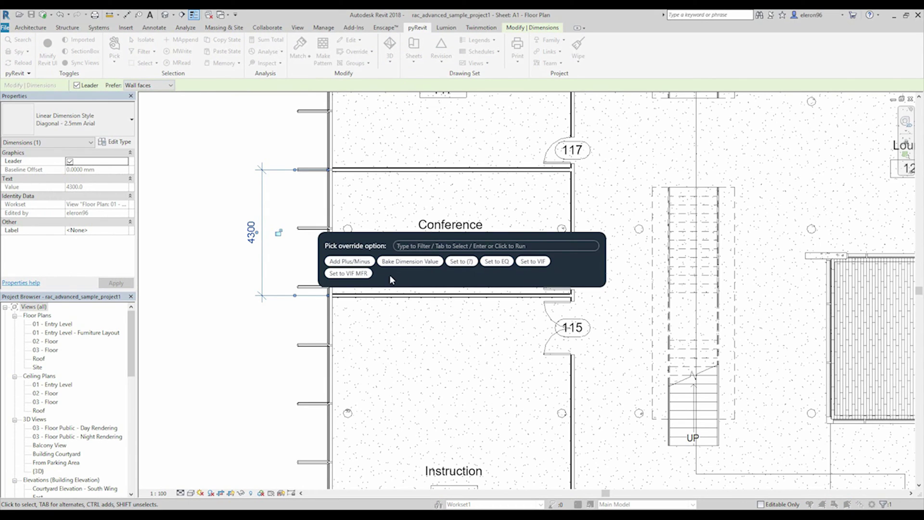
left_click(350, 261)
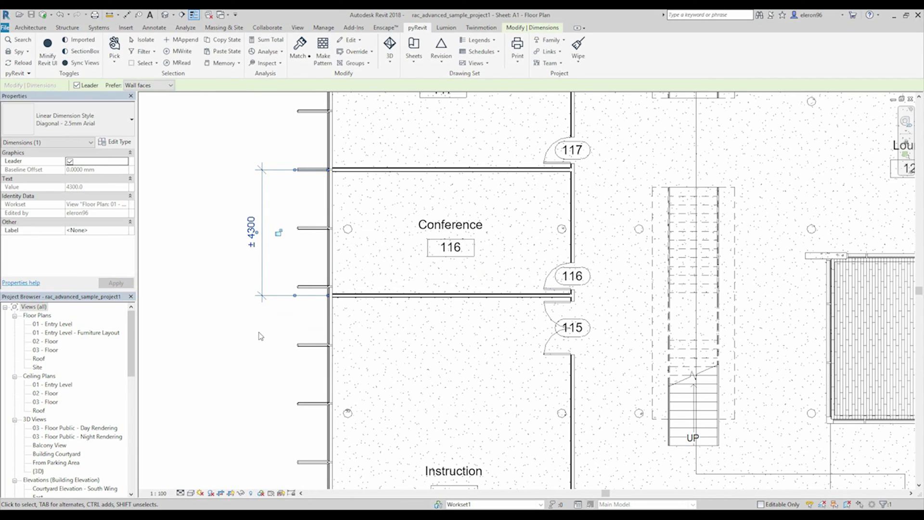
left_click(260, 336)
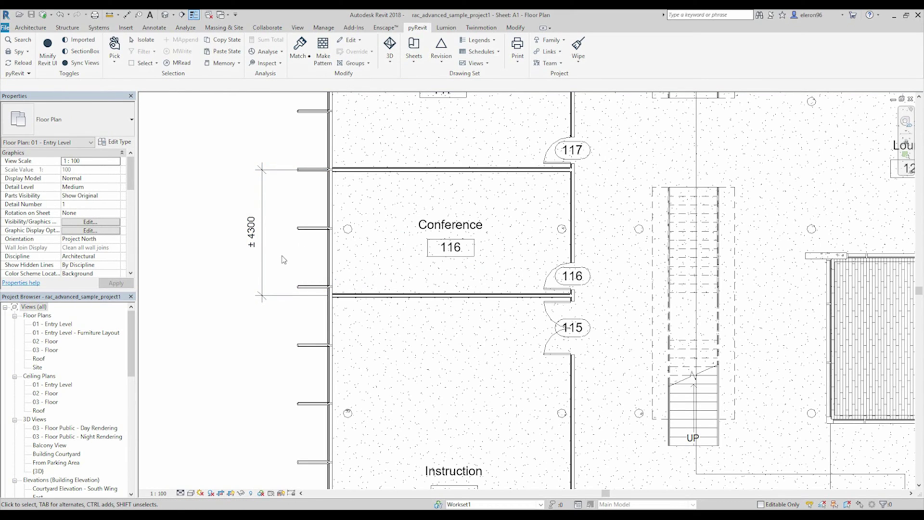
left_click(261, 263)
left_click(233, 171)
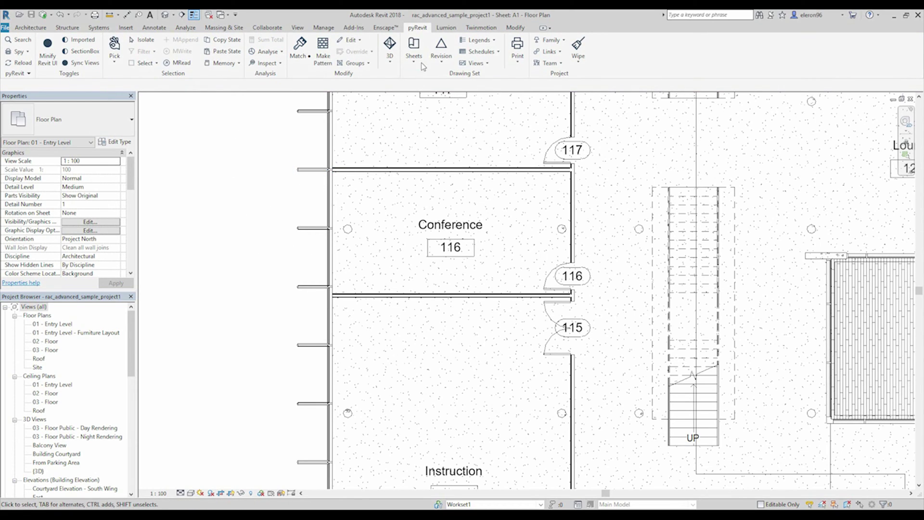
- After Copy Sheets warns of a single open document, open rac_basic_sample_project.rvt from recent documents
left_click(415, 52)
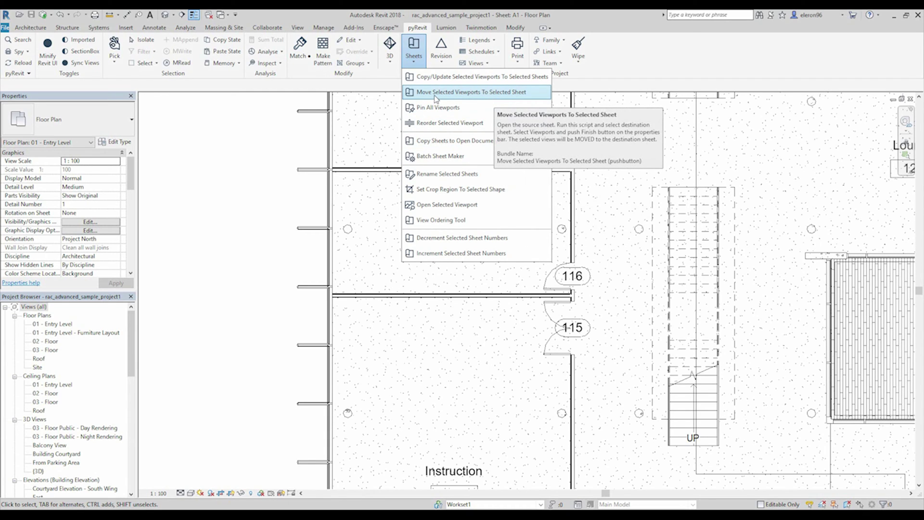
left_click(493, 145)
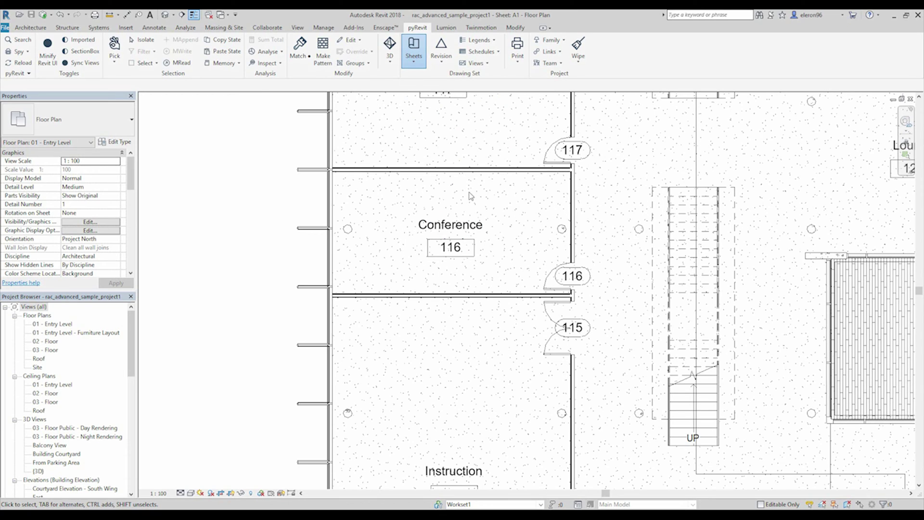
left_click(521, 270)
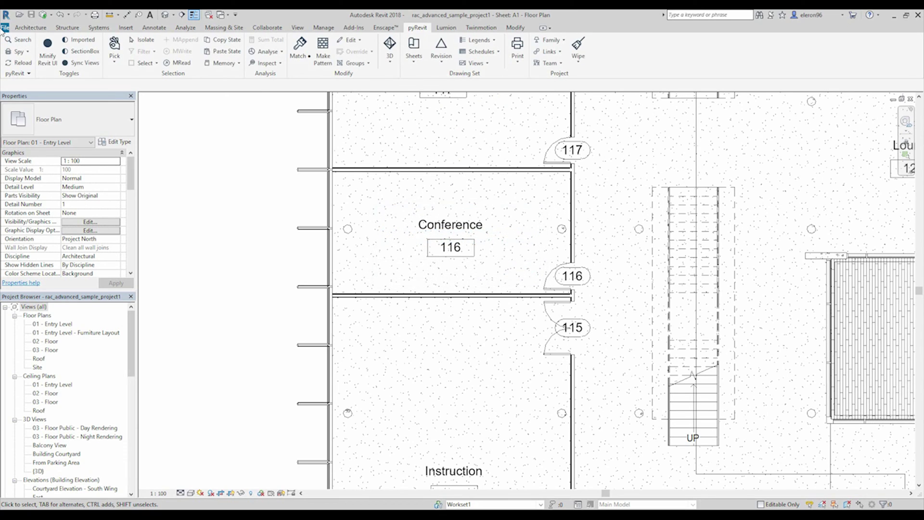
left_click(5, 27)
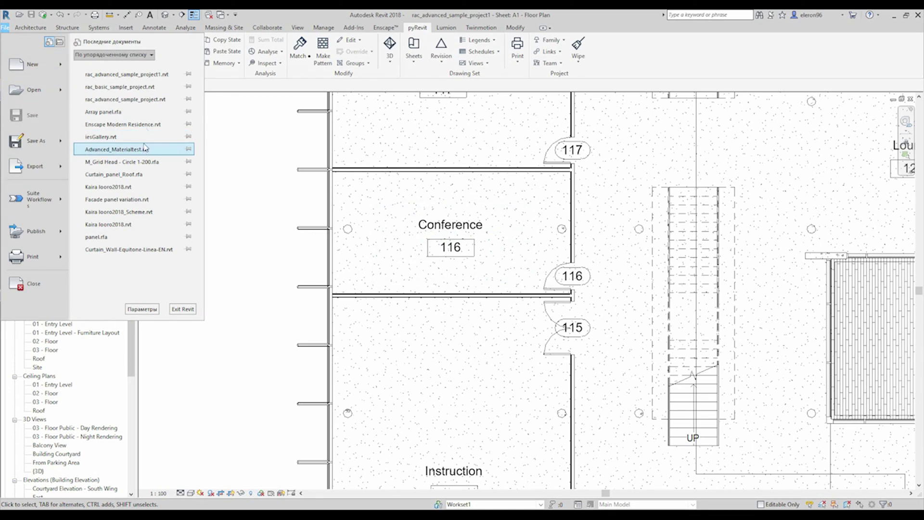
left_click(141, 88)
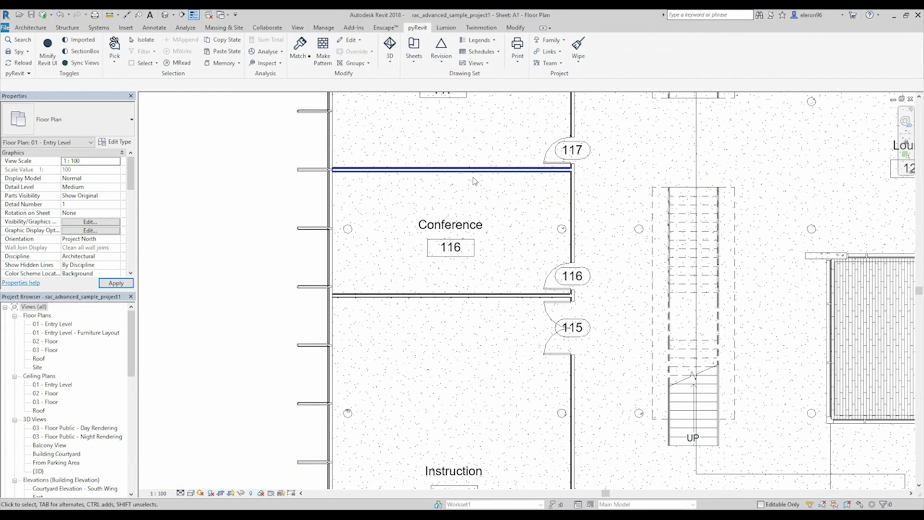
left_click(425, 46)
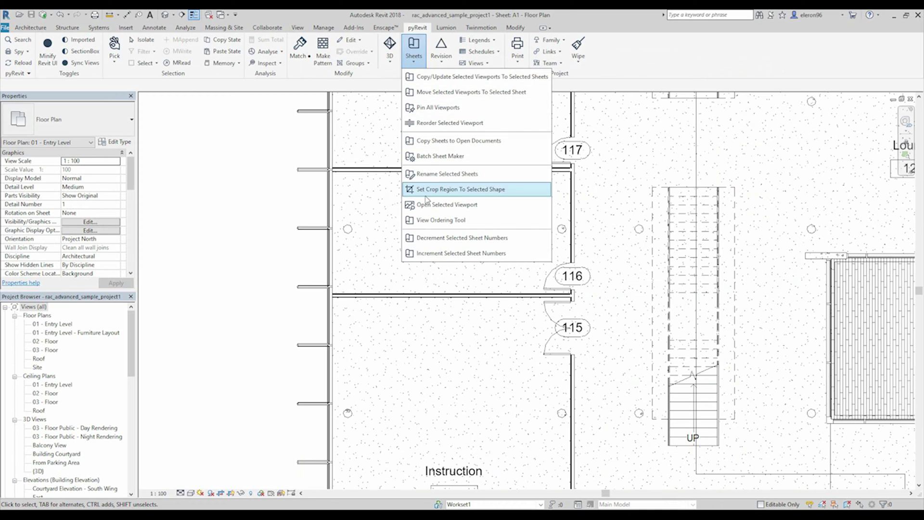
- Copy sheet A1 - Floor Plan to rac_basic_sample_project with default options and close the report
left_click(470, 144)
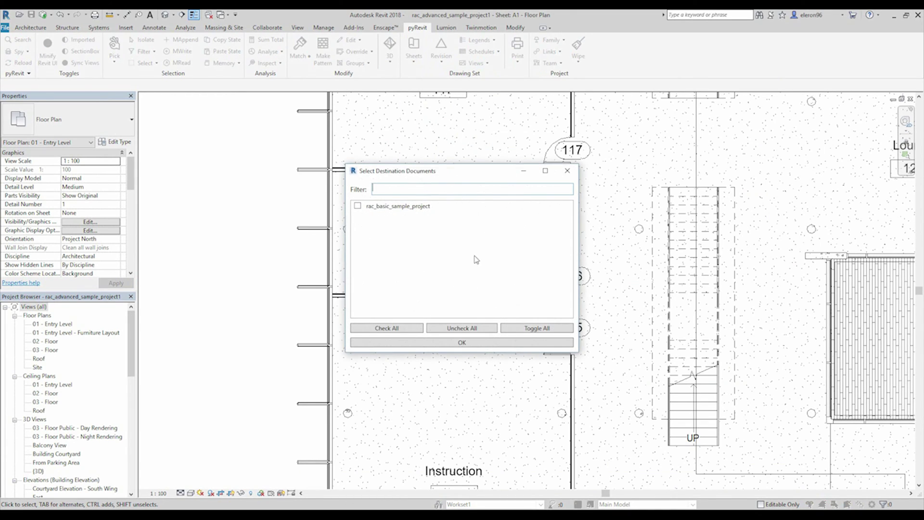
left_click(358, 208)
left_click(461, 342)
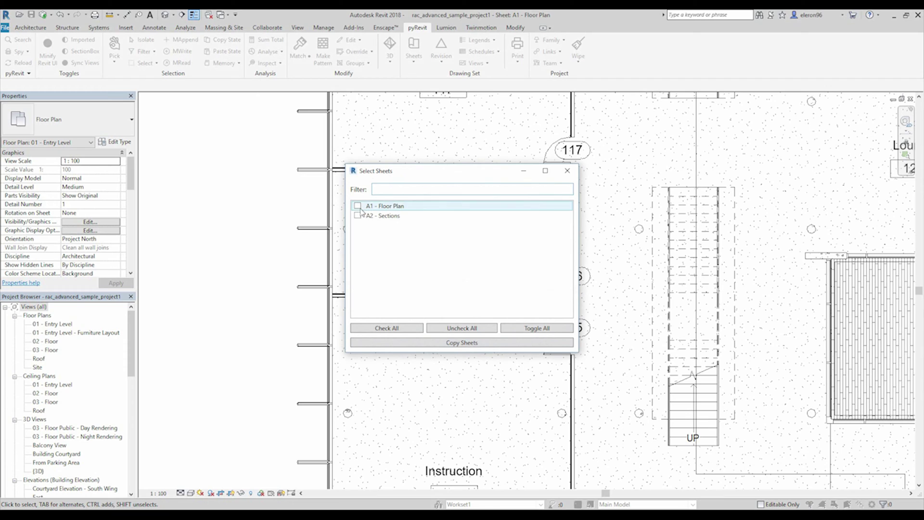
left_click(387, 210)
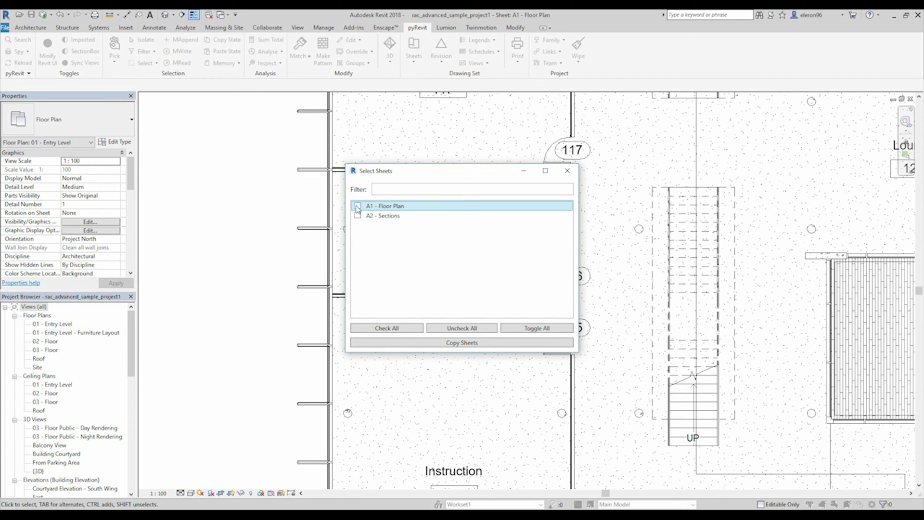
left_click(482, 343)
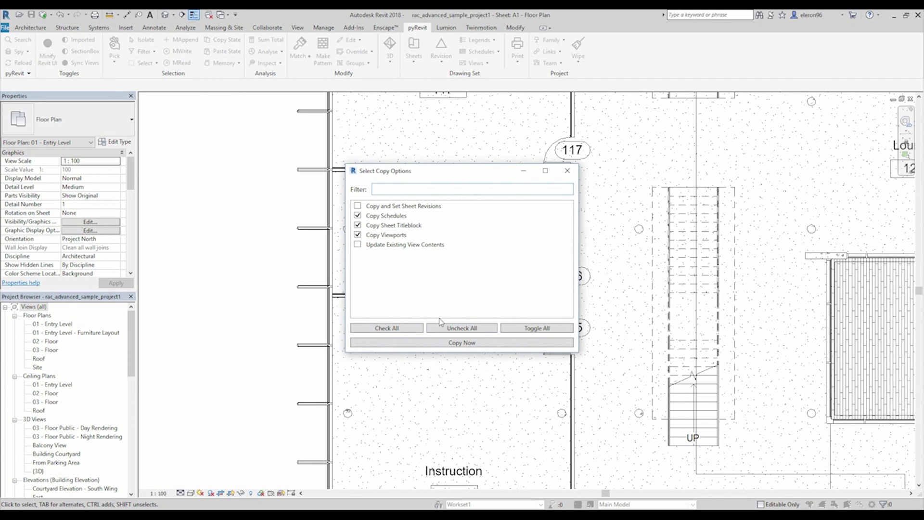
left_click(448, 343)
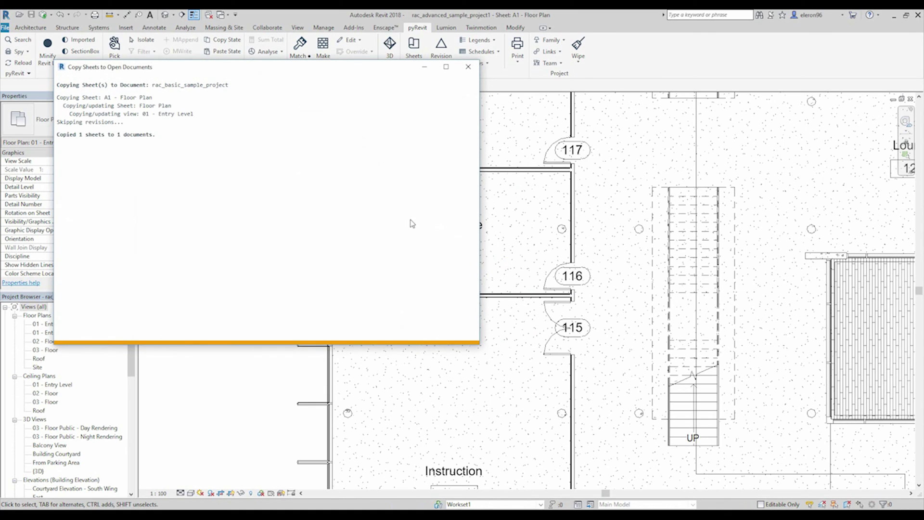
left_click(467, 67)
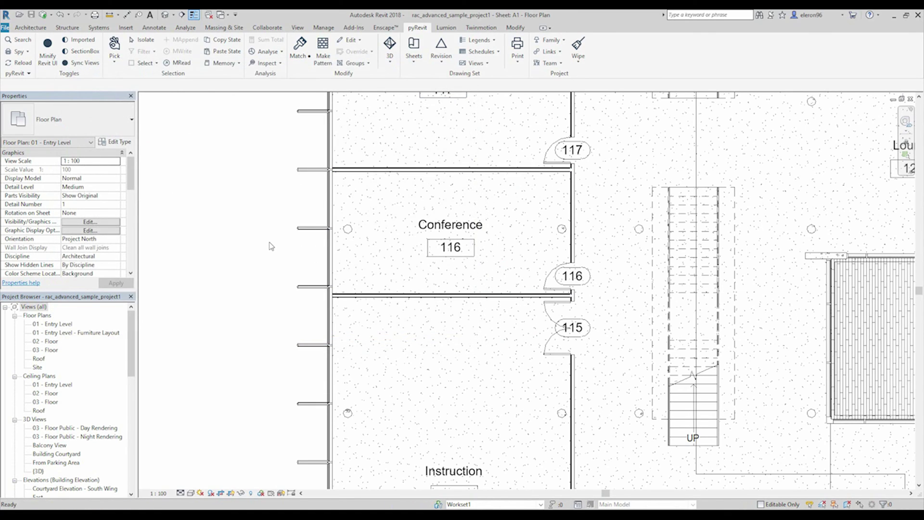
- Open Floor Plan: 01 - Entry Level under sheet A1 and zoom to the Sprinkler room area
left_click_drag(129, 351, 131, 464)
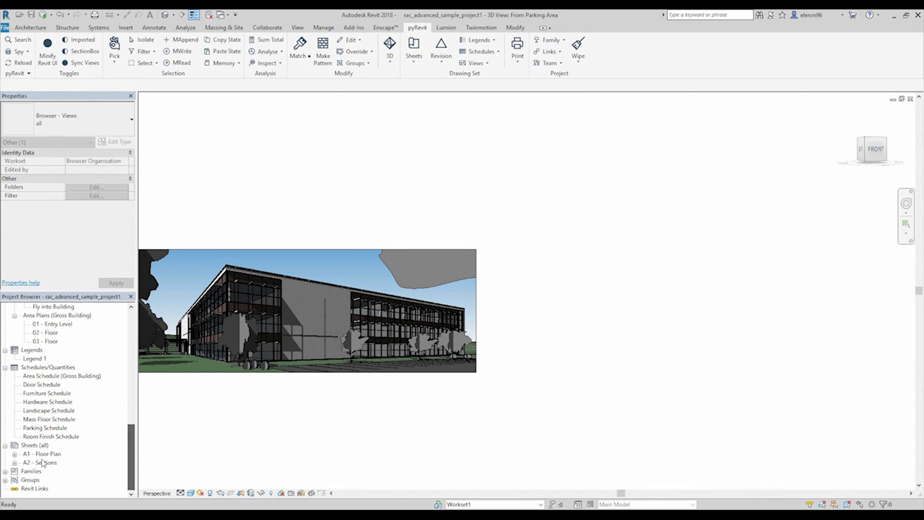
left_click(15, 454)
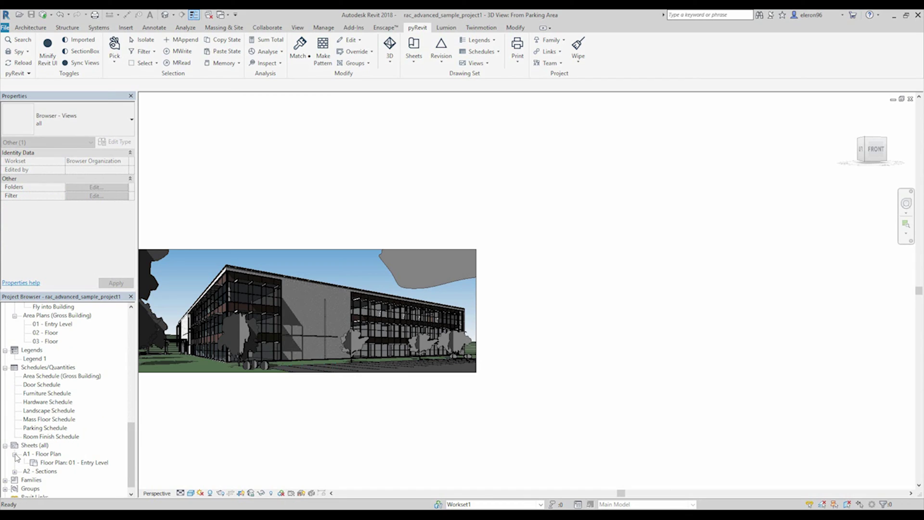
left_click(15, 454)
double_click(68, 455)
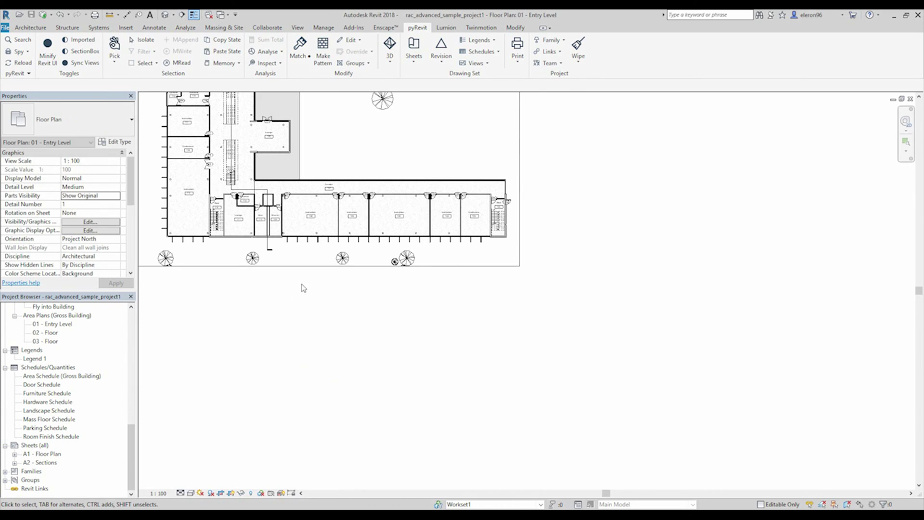
middle_click_drag(236, 326, 321, 393)
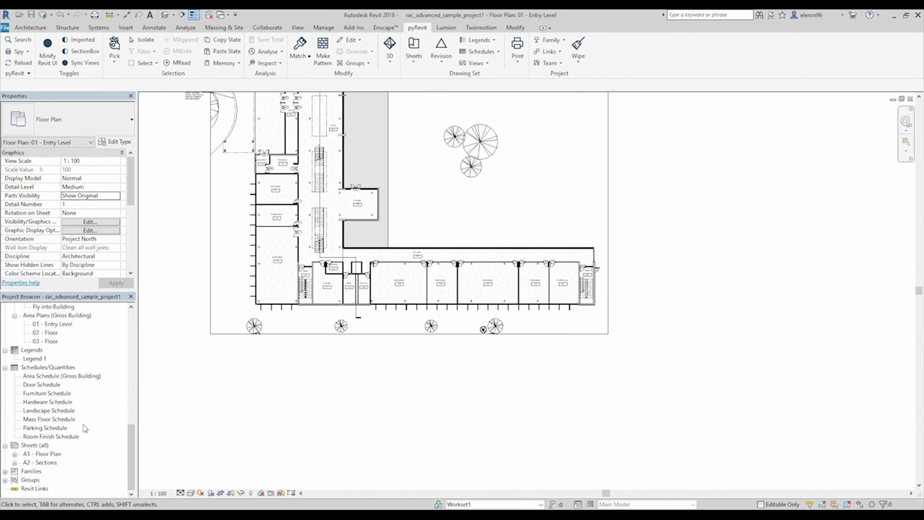
middle_click_drag(290, 392, 361, 269)
scroll(360, 270, "up", 5)
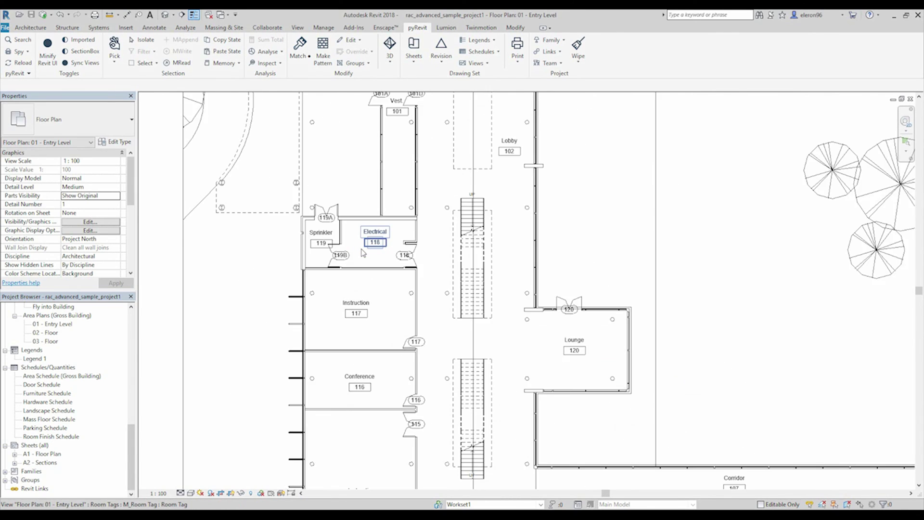
left_click(414, 49)
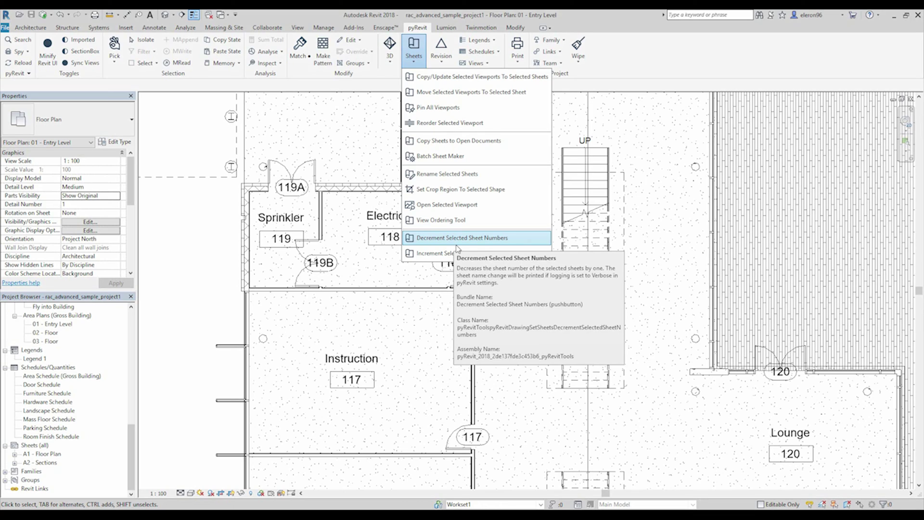
- Close the Sheets list, browse the Legends tools, then bring up pyRevit's Views tools
left_click(373, 238)
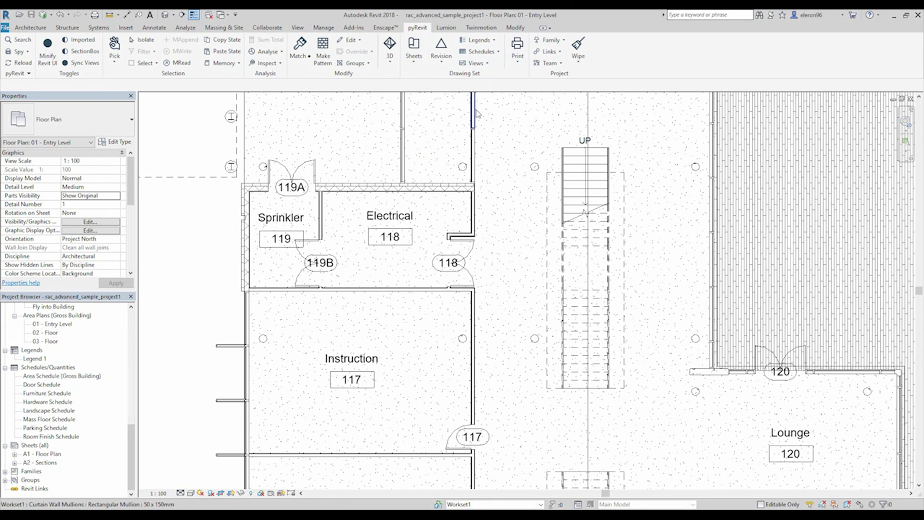
left_click(476, 40)
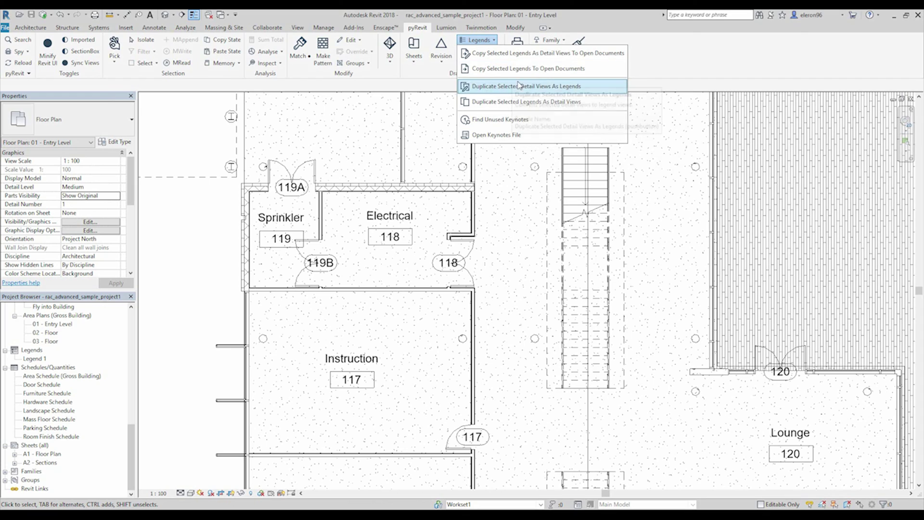
left_click(543, 86)
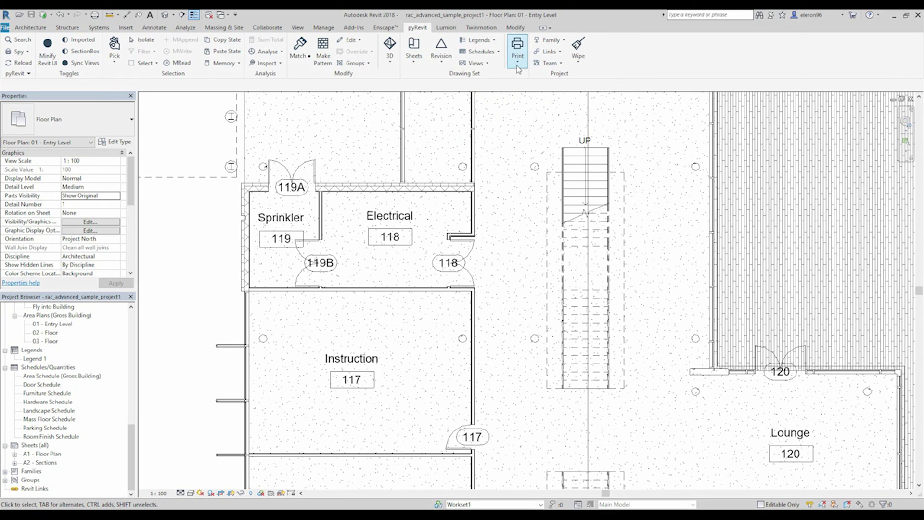
left_click(474, 63)
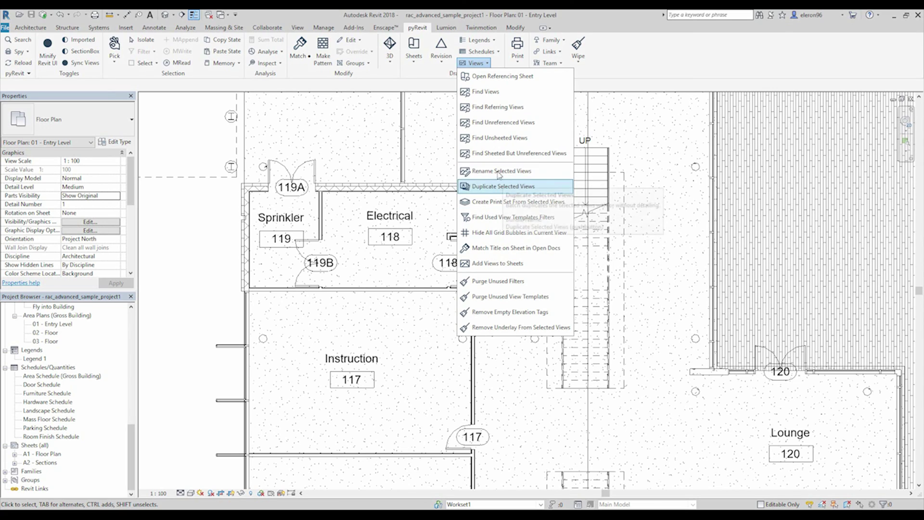
left_click(505, 174)
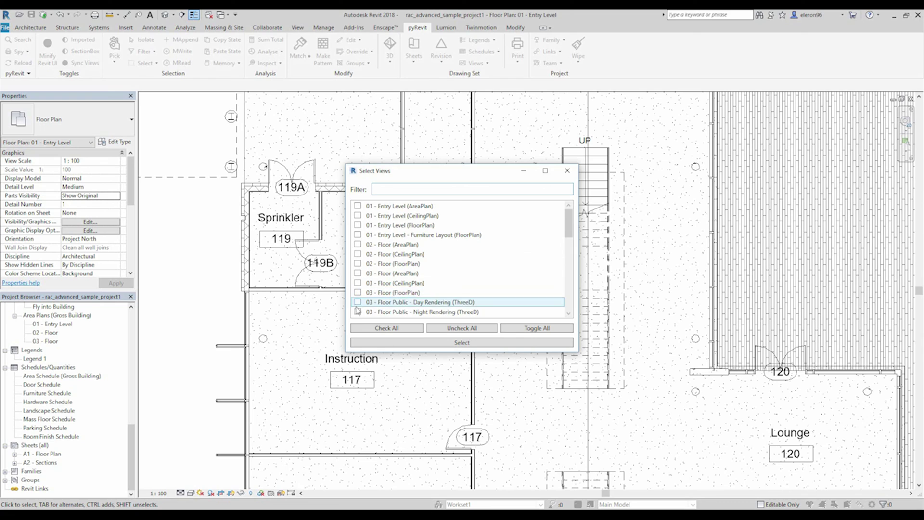
left_click_drag(570, 230, 570, 262)
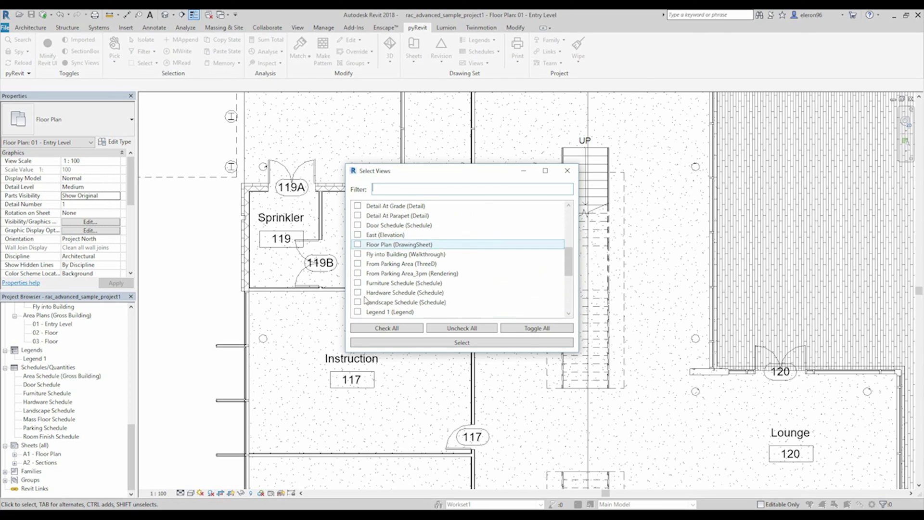
left_click(567, 170)
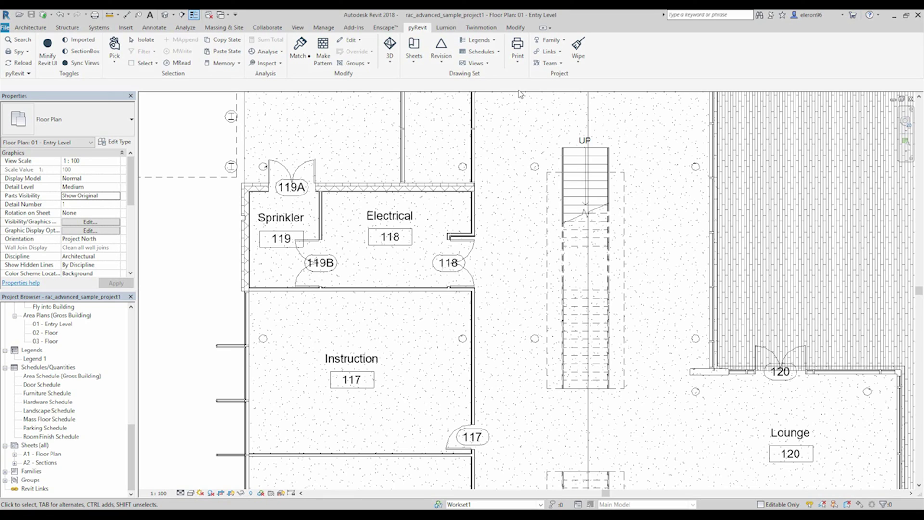
- Drag the wall below Instruction 117 further down
left_click(400, 455)
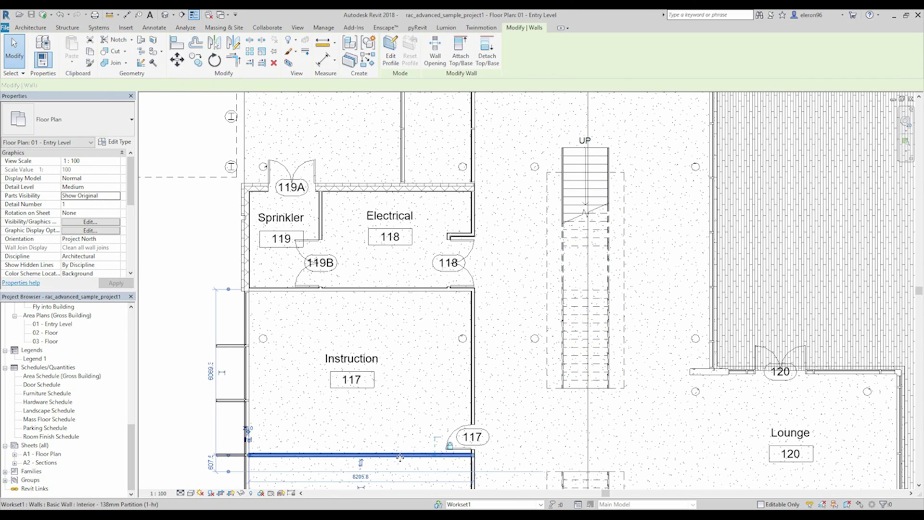
left_click_drag(401, 456, 400, 472)
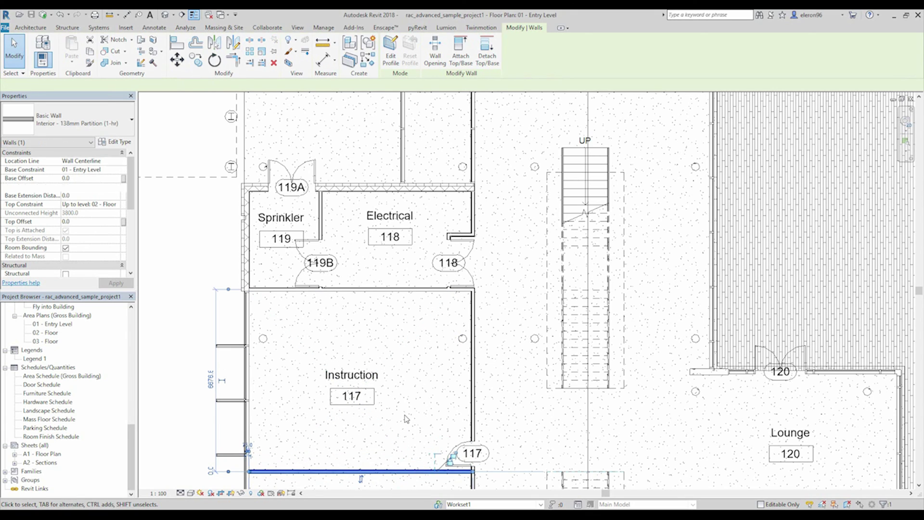
scroll(409, 406, "down", 2)
middle_click_drag(411, 398, 404, 260)
scroll(385, 347, "up", 2)
- Shift the Conference 116 room tag to the right within its room
left_click(385, 378)
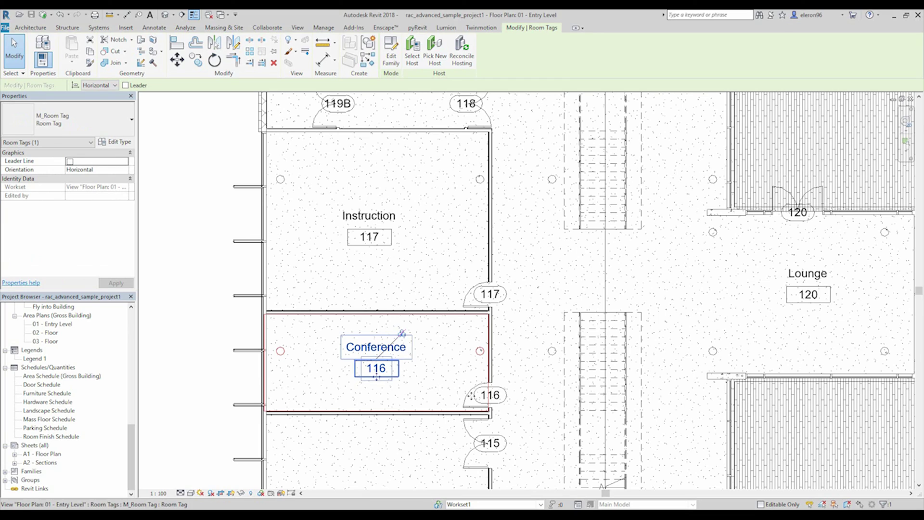
left_click_drag(376, 369, 432, 381)
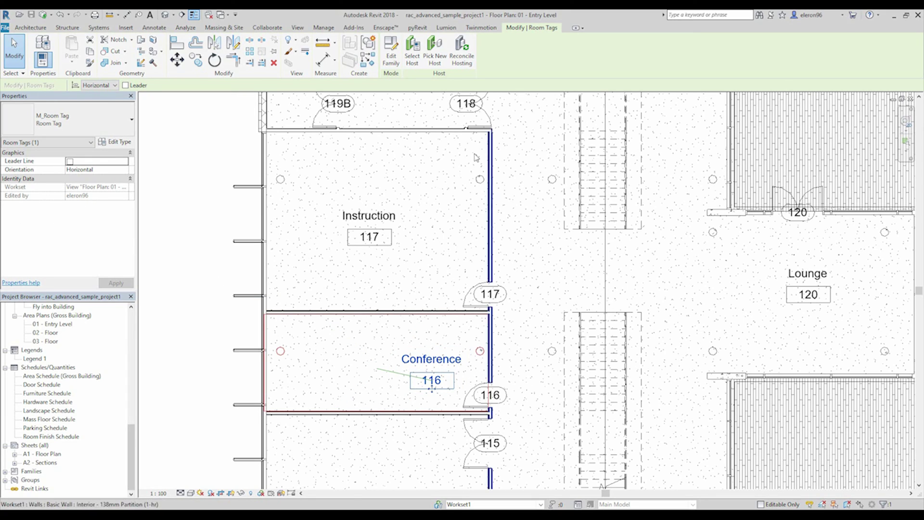
left_click(420, 29)
left_click(549, 63)
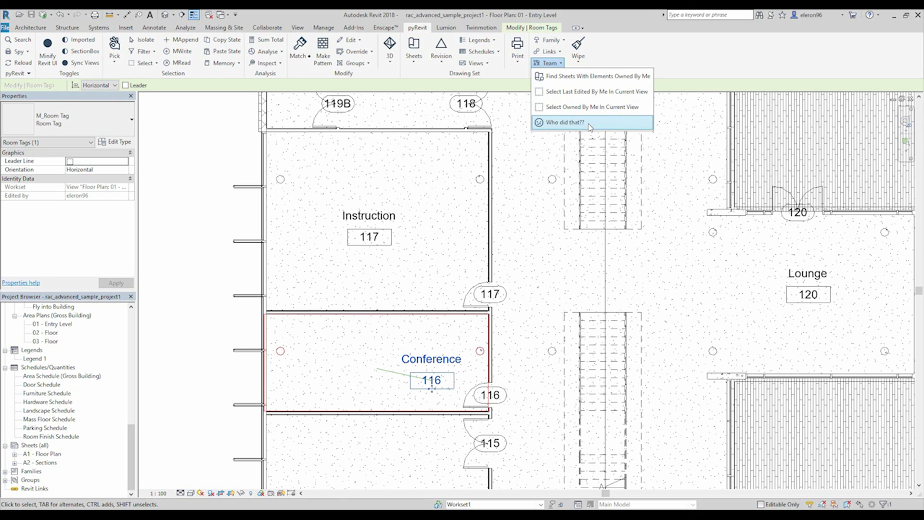
- Look up who created, owns and last changed the Conference 116 room tag
left_click(566, 122)
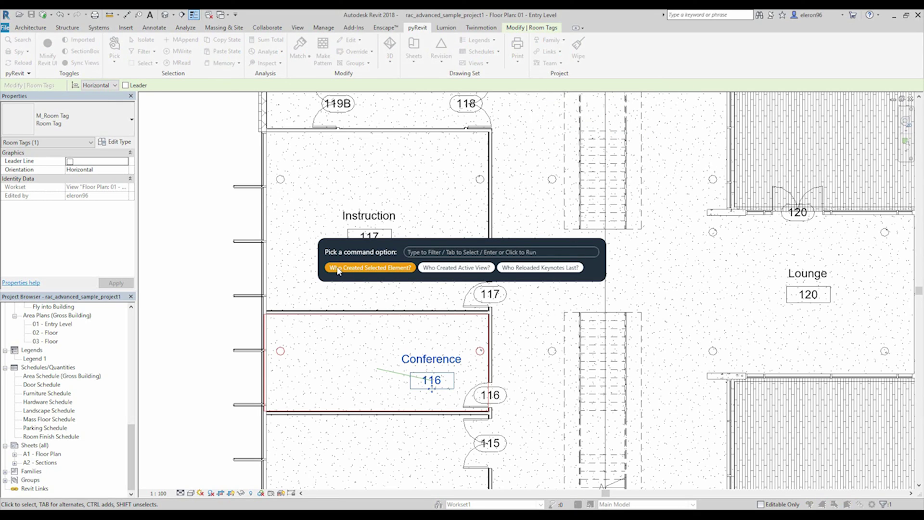
left_click(399, 272)
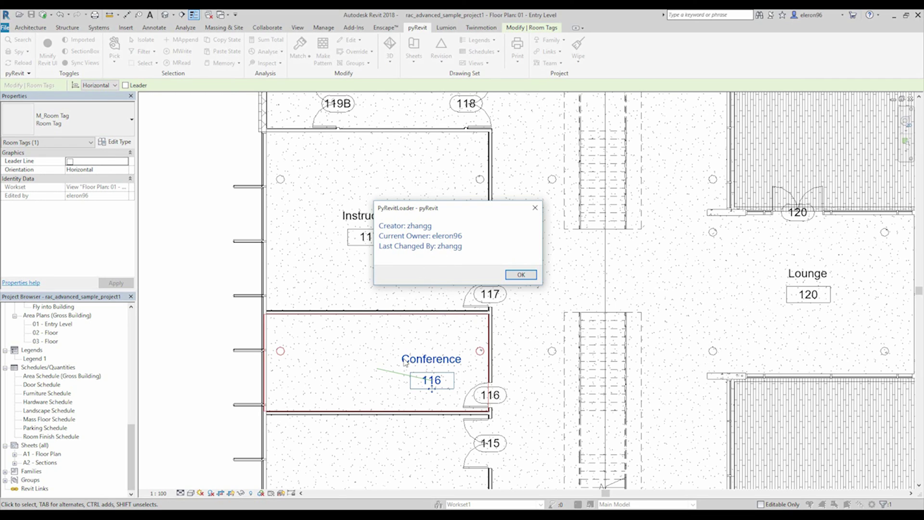
left_click(523, 276)
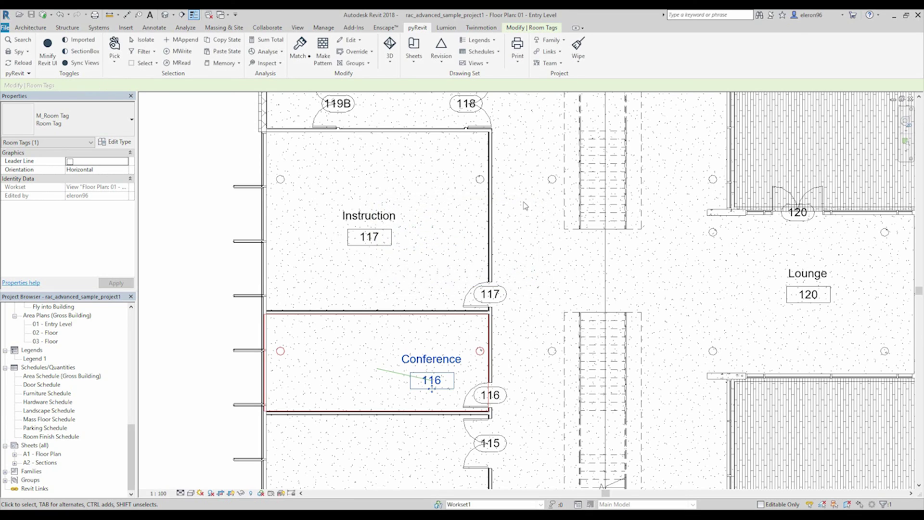
- Look up who last reloaded the keynotes and dismiss the message
left_click(551, 68)
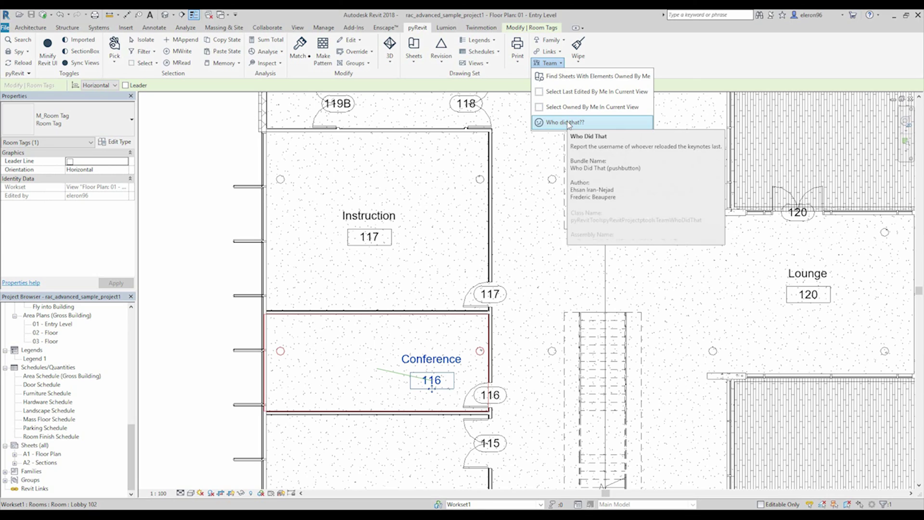
left_click(553, 124)
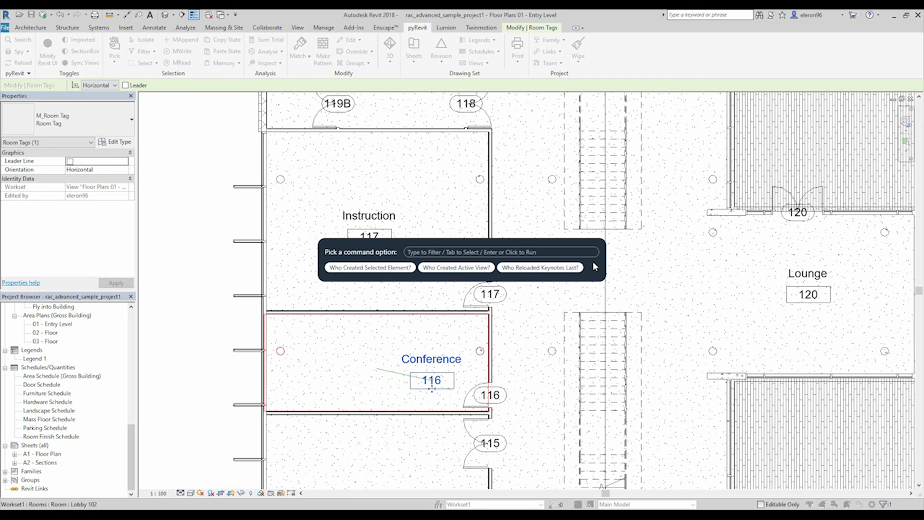
left_click(536, 269)
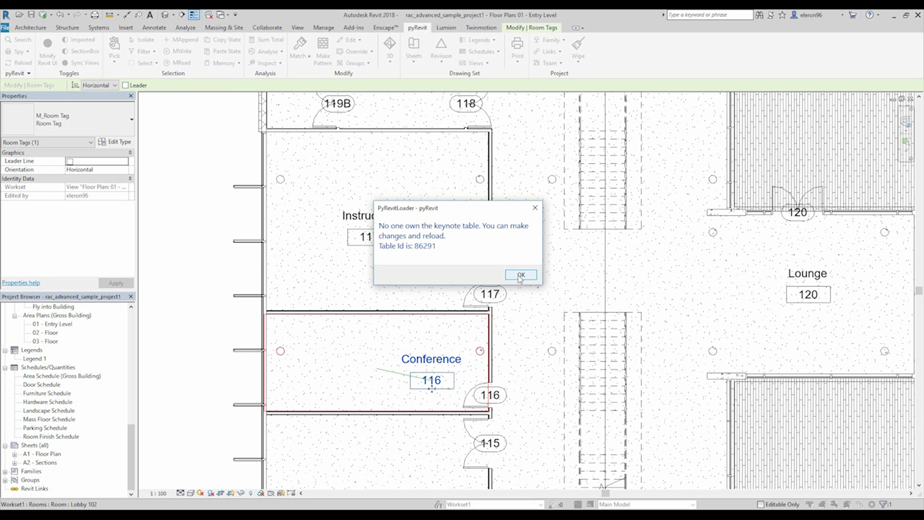
left_click(521, 274)
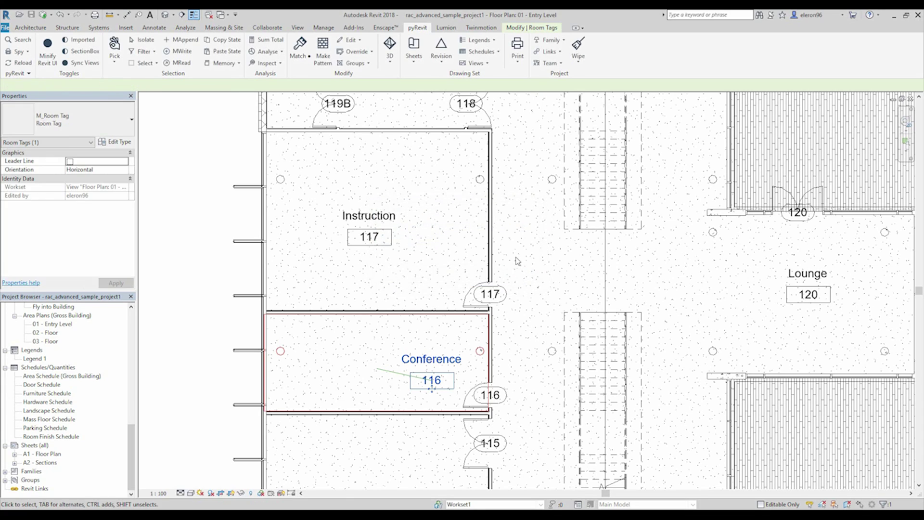